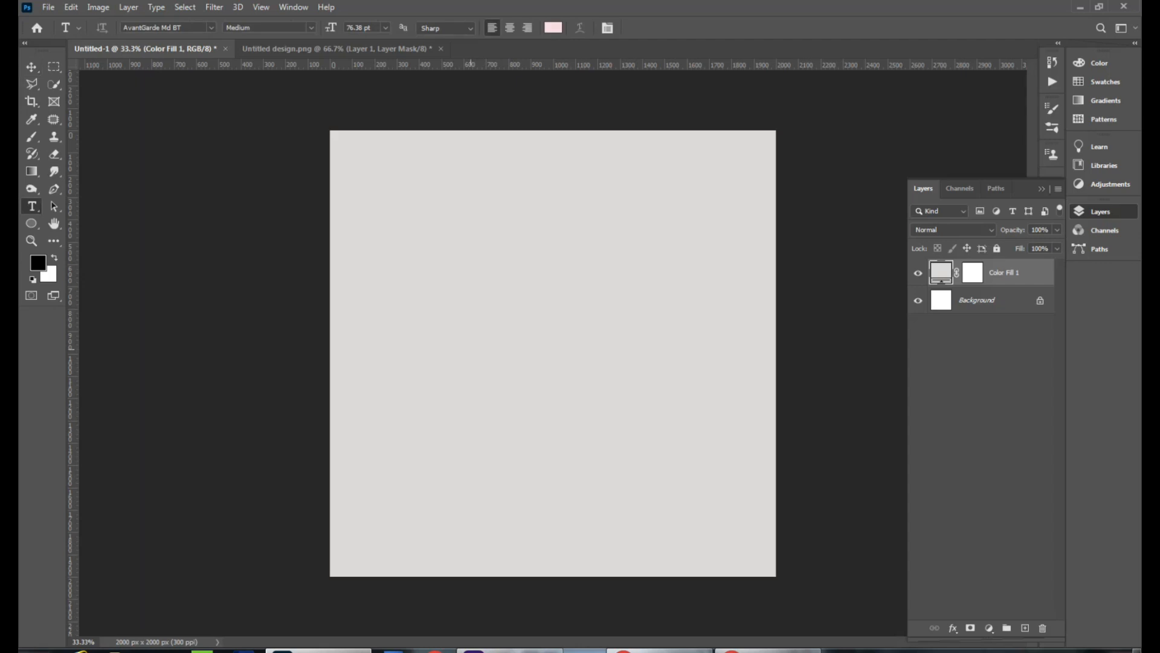
- Add the letter R as a new text layer on the canvas
{"action": "left_click", "coordinate": [470, 359]}
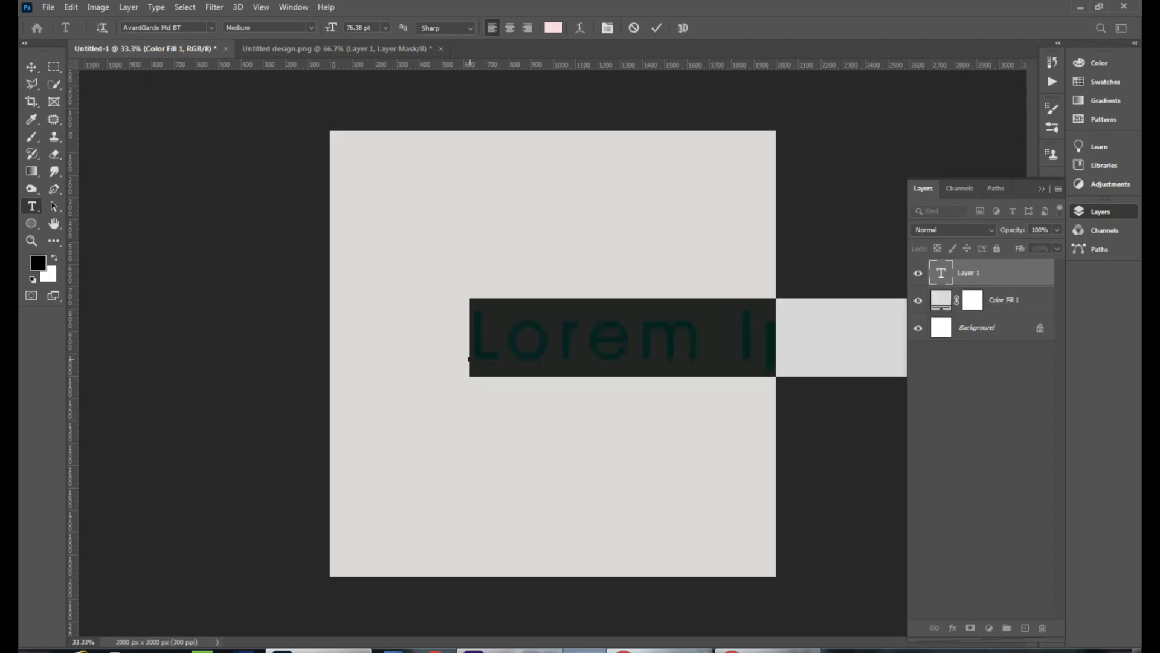
{"action": "type", "text": "R"}
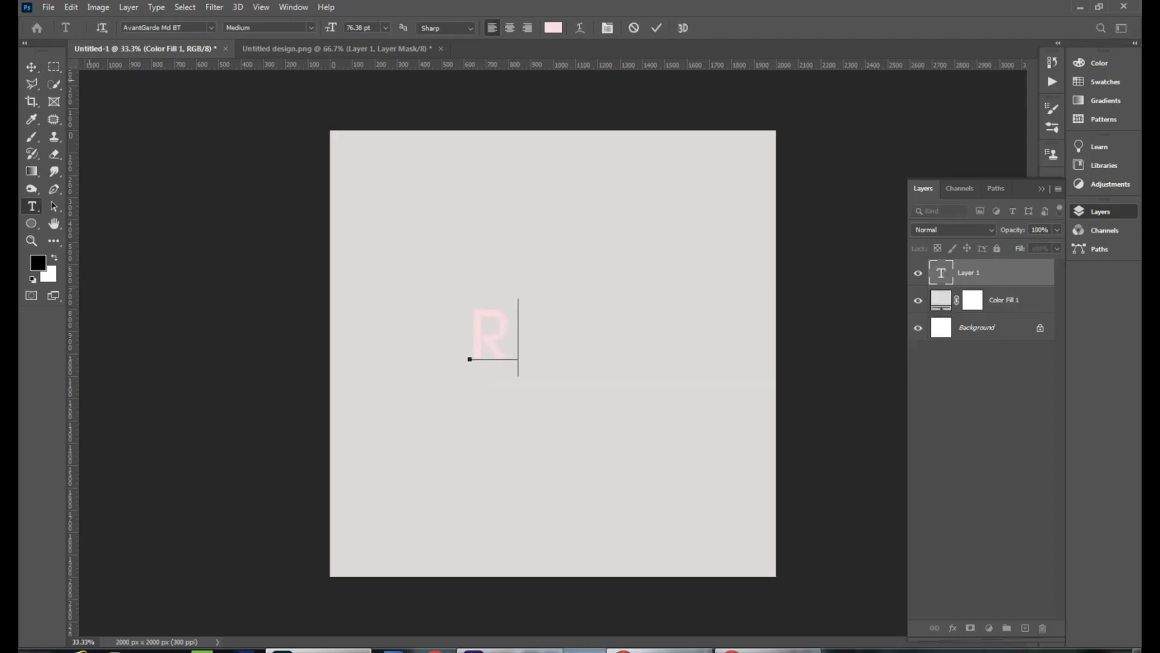
{"action": "left_click", "coordinate": [32, 66]}
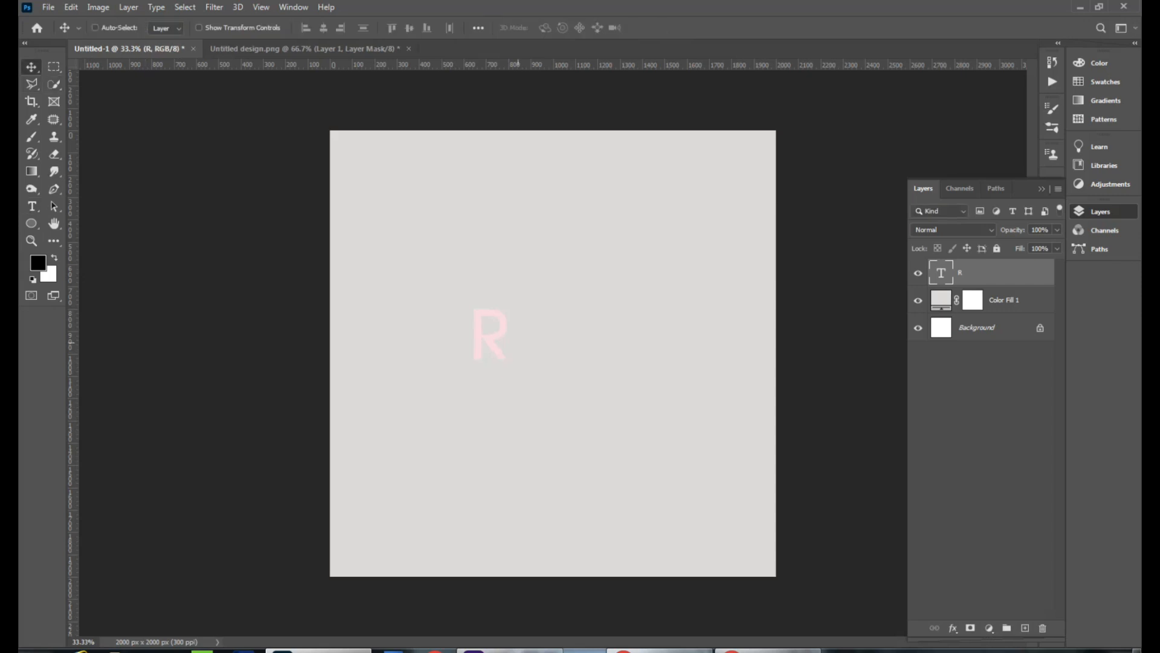
- Scale the letter R up to about 485% and move it to the middle of the canvas
{"action": "key", "text": "ctrl+t"}
{"action": "left_click_drag", "start_coordinate": [518, 298], "coordinate": [605, 161]}
{"action": "left_click_drag", "start_coordinate": [470, 376], "coordinate": [366, 538]}
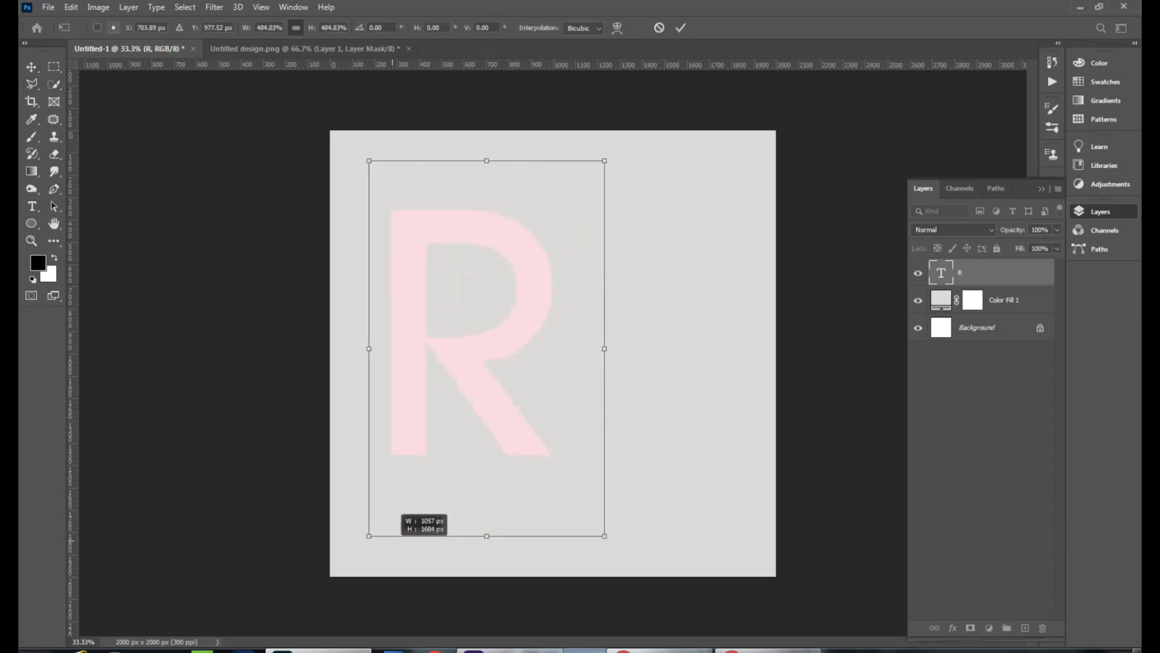
{"action": "left_click_drag", "start_coordinate": [556, 366], "coordinate": [629, 374]}
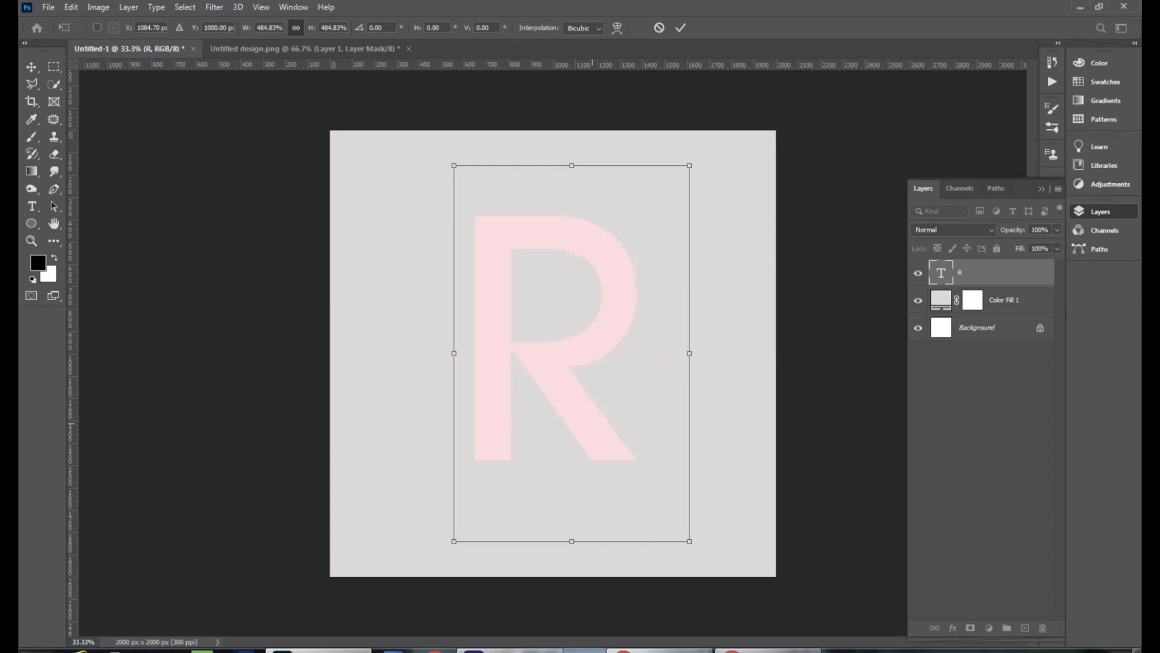
{"action": "key", "text": "Return"}
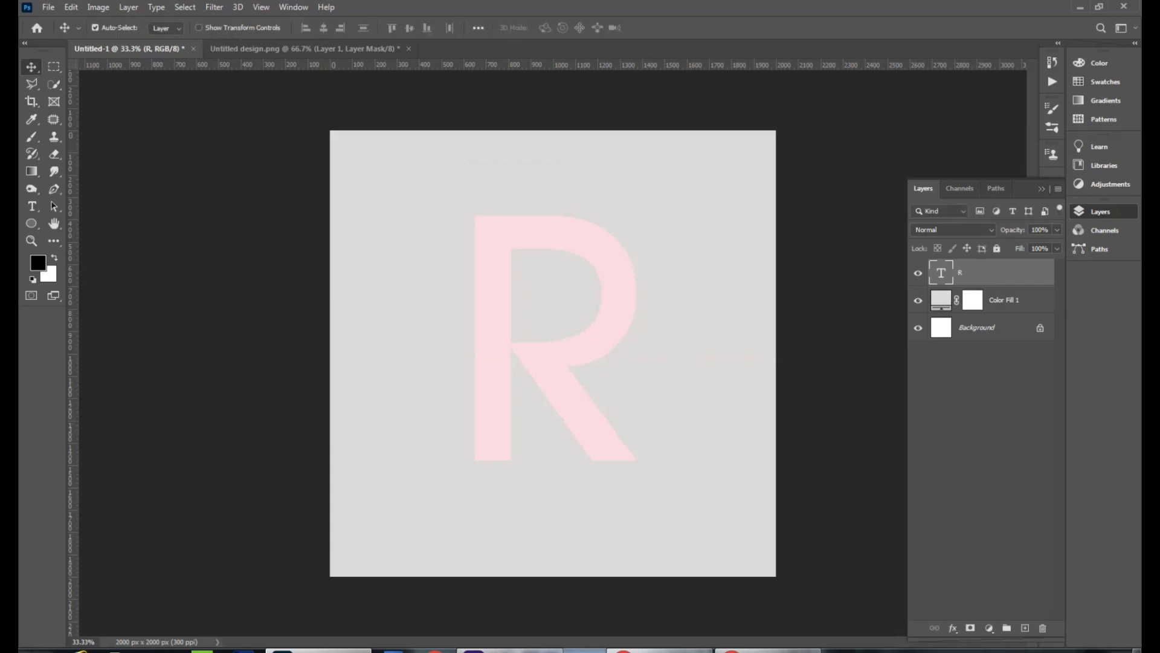
- Change the text colour of the letter R to black, 000000
{"action": "double_click", "coordinate": [940, 273]}
{"action": "left_click", "coordinate": [553, 27]}
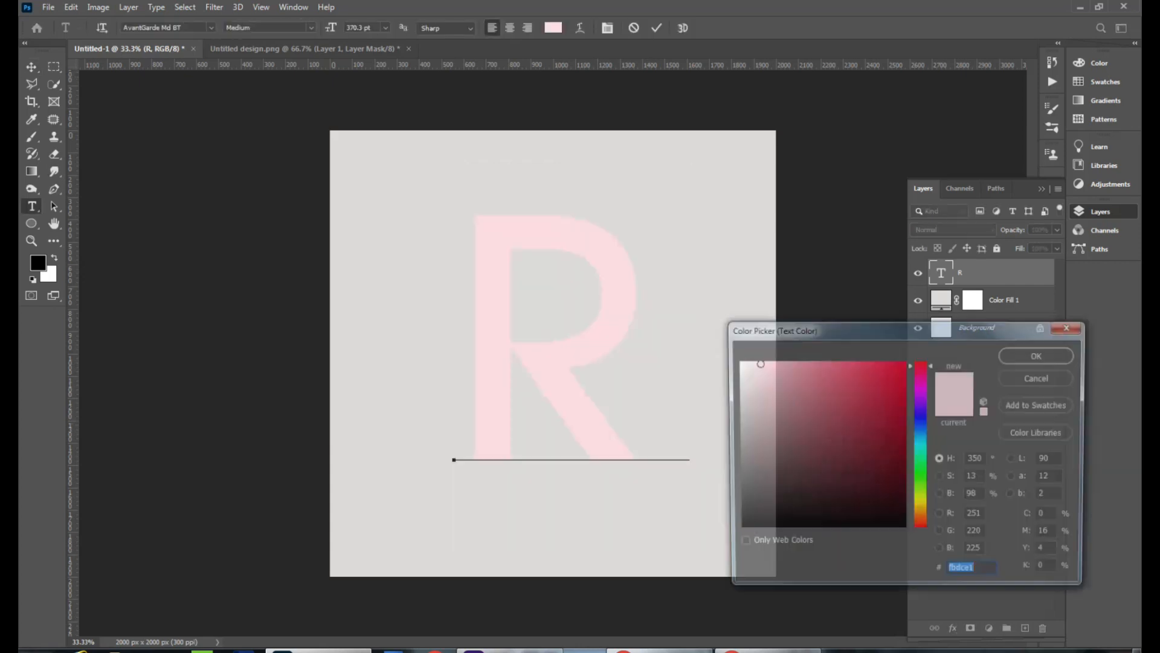
{"action": "type", "text": "000000"}
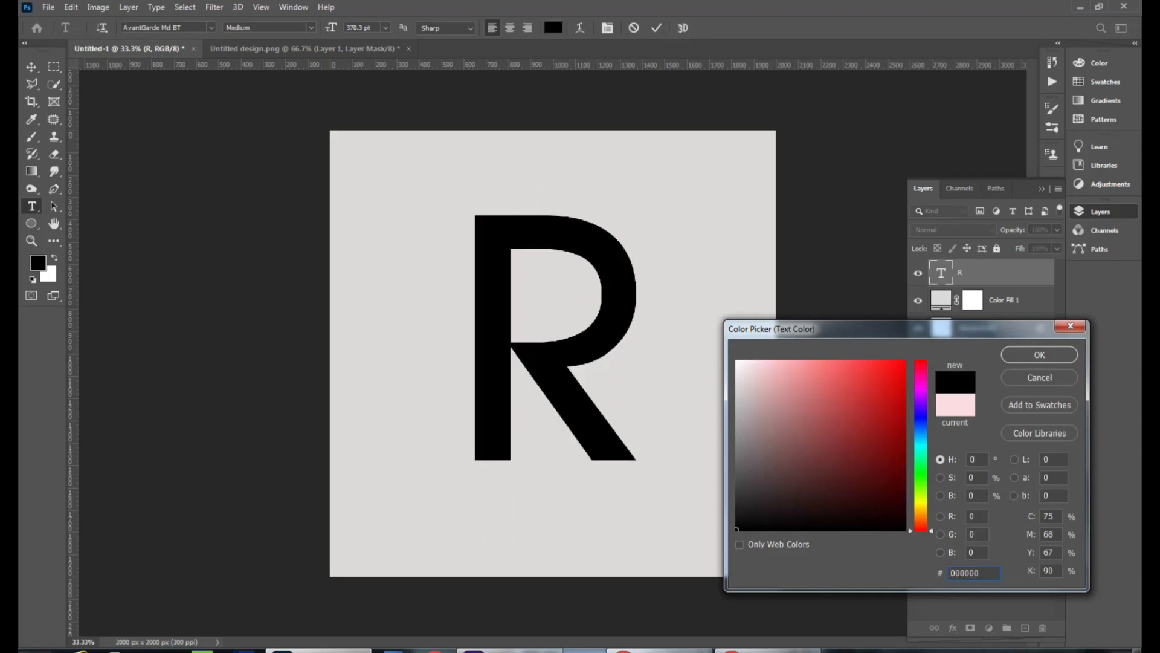
{"action": "key", "text": "Return"}
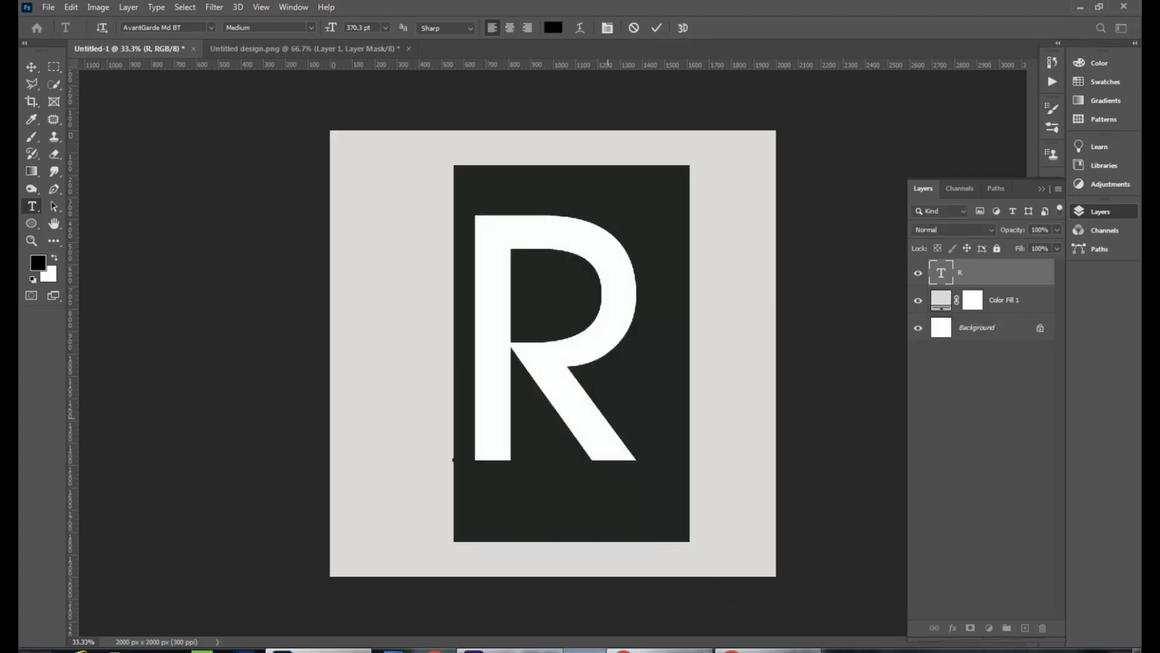
{"action": "left_click", "coordinate": [31, 66]}
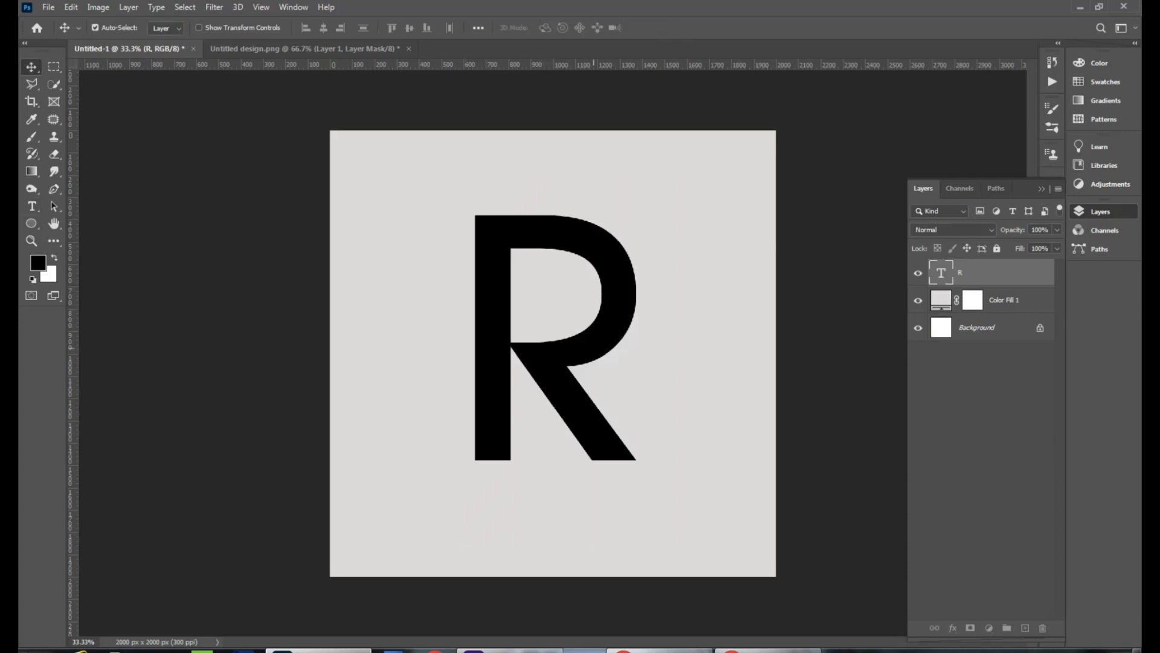
- Enlarge the letter R to about 109%, keeping it near the middle of the canvas
{"action": "key", "text": "ctrl+t"}
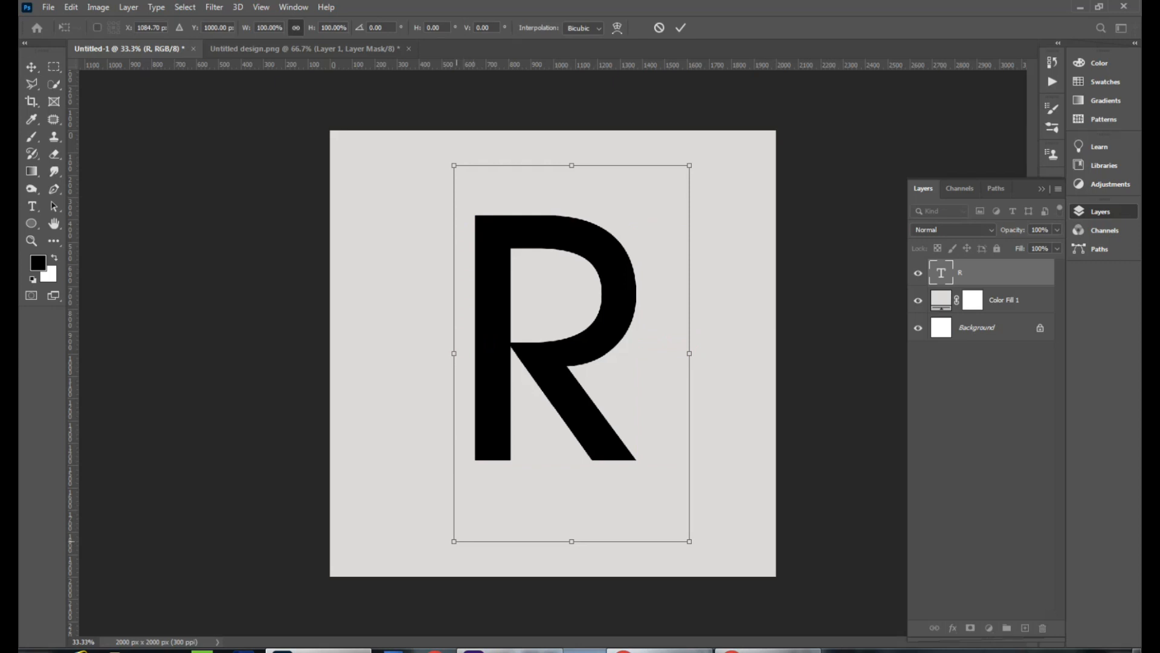
{"action": "left_click_drag", "start_coordinate": [453, 541], "coordinate": [434, 574]}
{"action": "left_click_drag", "start_coordinate": [603, 446], "coordinate": [605, 430]}
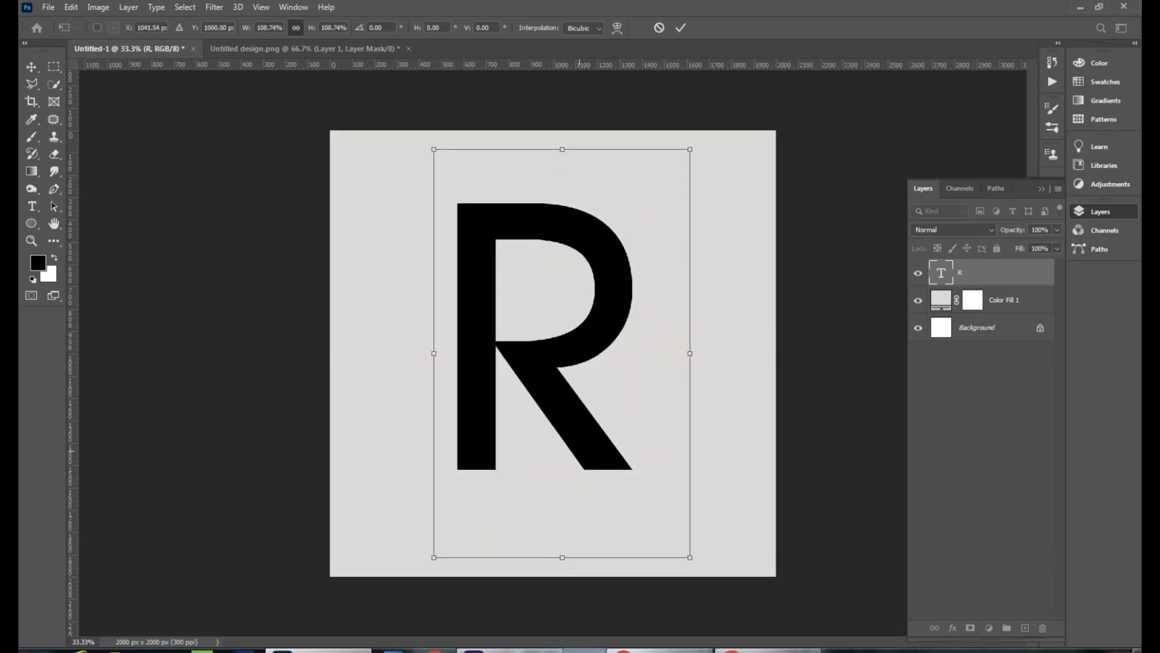
{"action": "key", "text": "Return"}
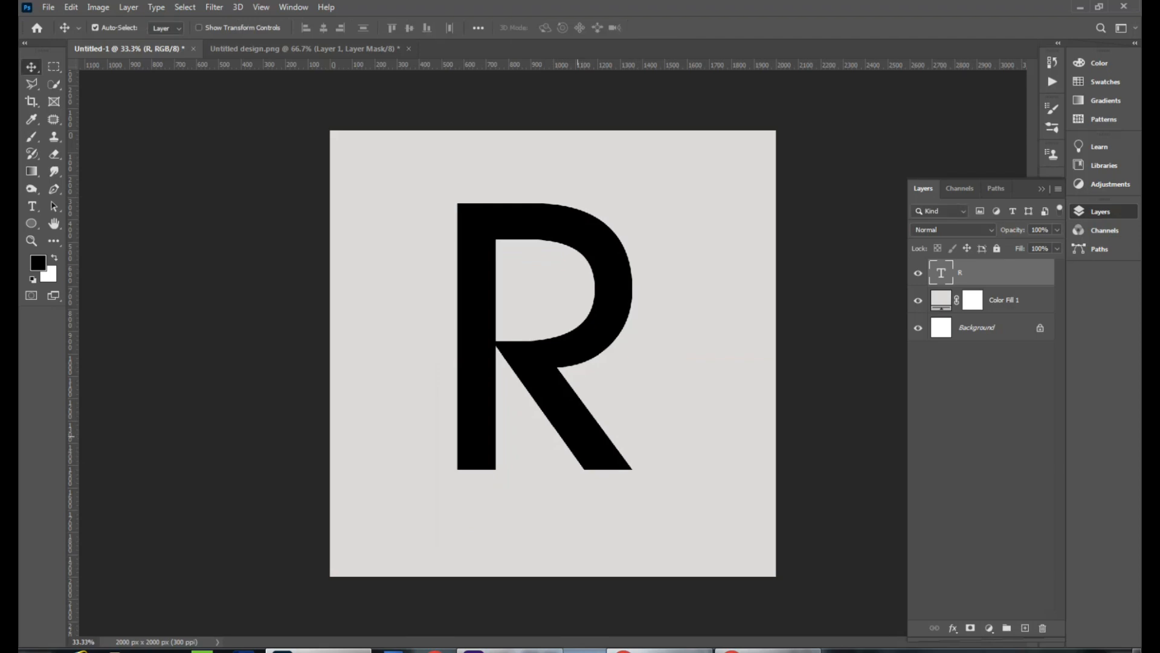
- Nudge the letter R down by about 16 px
{"action": "key", "text": "Down"}
{"action": "key", "text": "Down"}
{"action": "key", "text": "Down"}
{"action": "key", "text": "Down"}
{"action": "key", "text": "Down"}
{"action": "key", "text": "Down"}
{"action": "key", "text": "Down"}
{"action": "key", "text": "Down"}
{"action": "key", "text": "Down"}
{"action": "key", "text": "Down"}
{"action": "key", "text": "Down"}
{"action": "key", "text": "Down"}
{"action": "key", "text": "Down"}
{"action": "key", "text": "Down"}
{"action": "key", "text": "Down"}
{"action": "key", "text": "Down"}
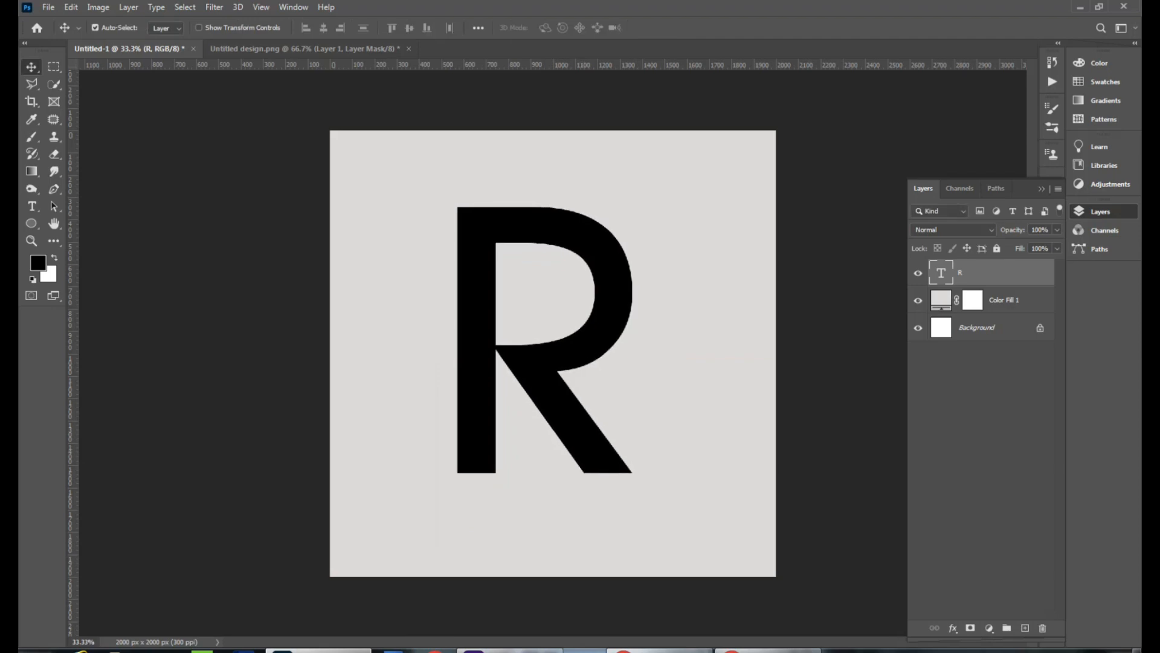
- Copy the masked skateboard woman from Untitled design.png over the R, scaled to about 103% and tilted slightly counterclockwise
{"action": "key", "text": "ctrl+Tab"}
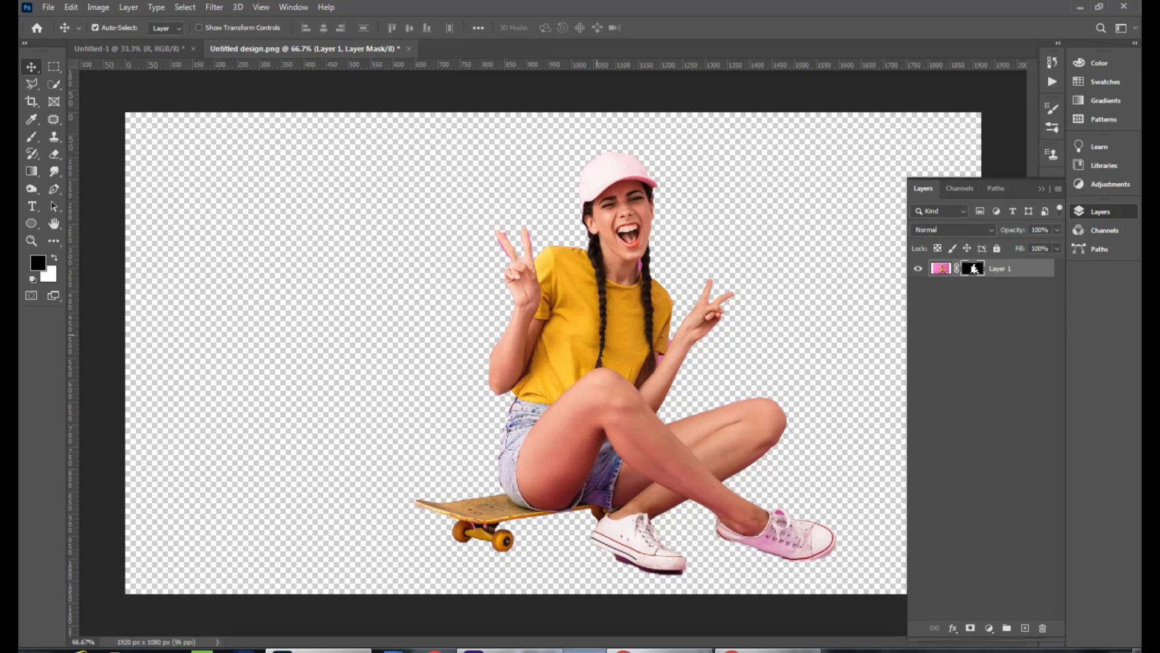
{"action": "left_click_drag", "start_coordinate": [596, 326], "coordinate": [499, 365]}
{"action": "key", "text": "ctrl+t"}
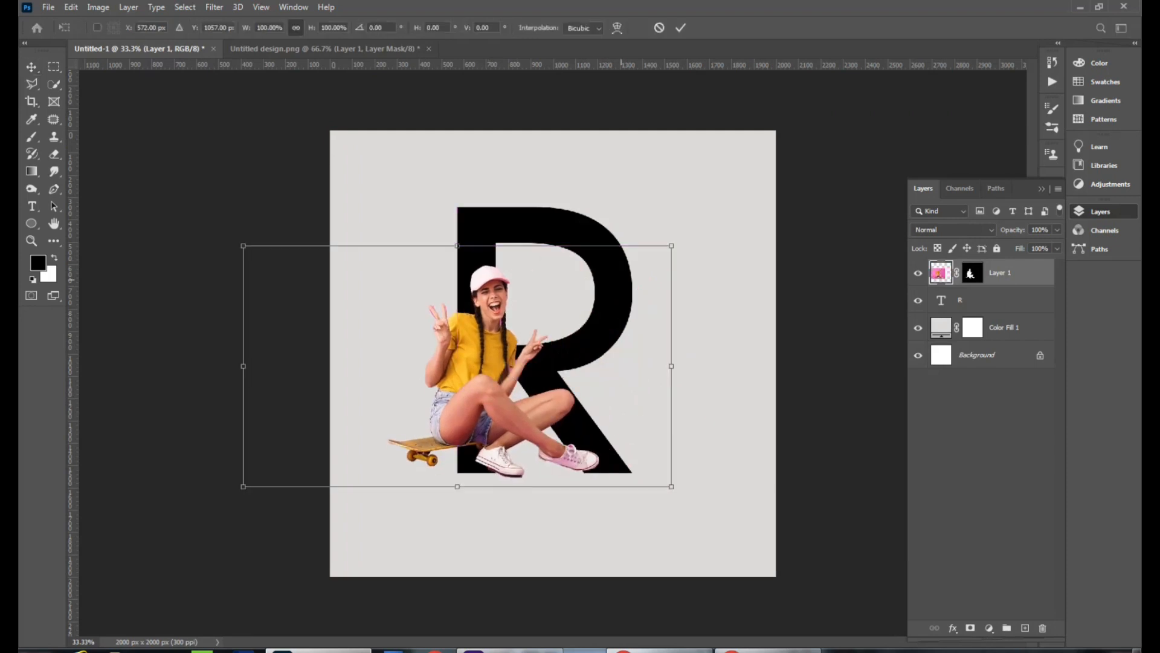
{"action": "left_click_drag", "start_coordinate": [671, 246], "coordinate": [685, 237]}
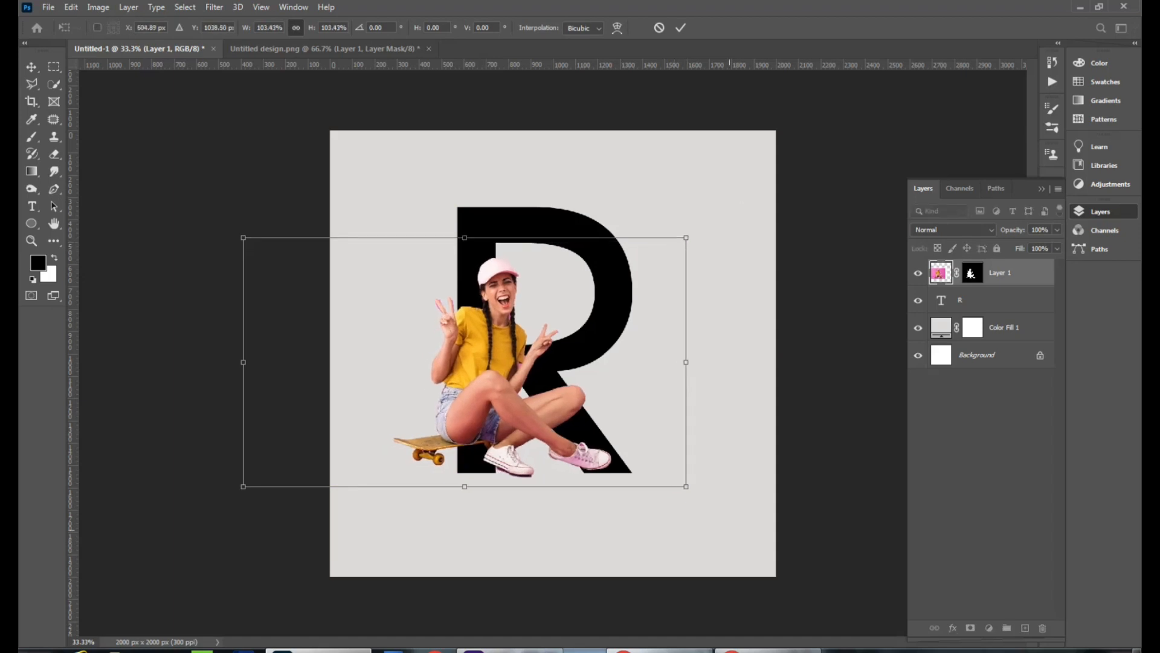
{"action": "left_click_drag", "start_coordinate": [715, 495], "coordinate": [811, 481]}
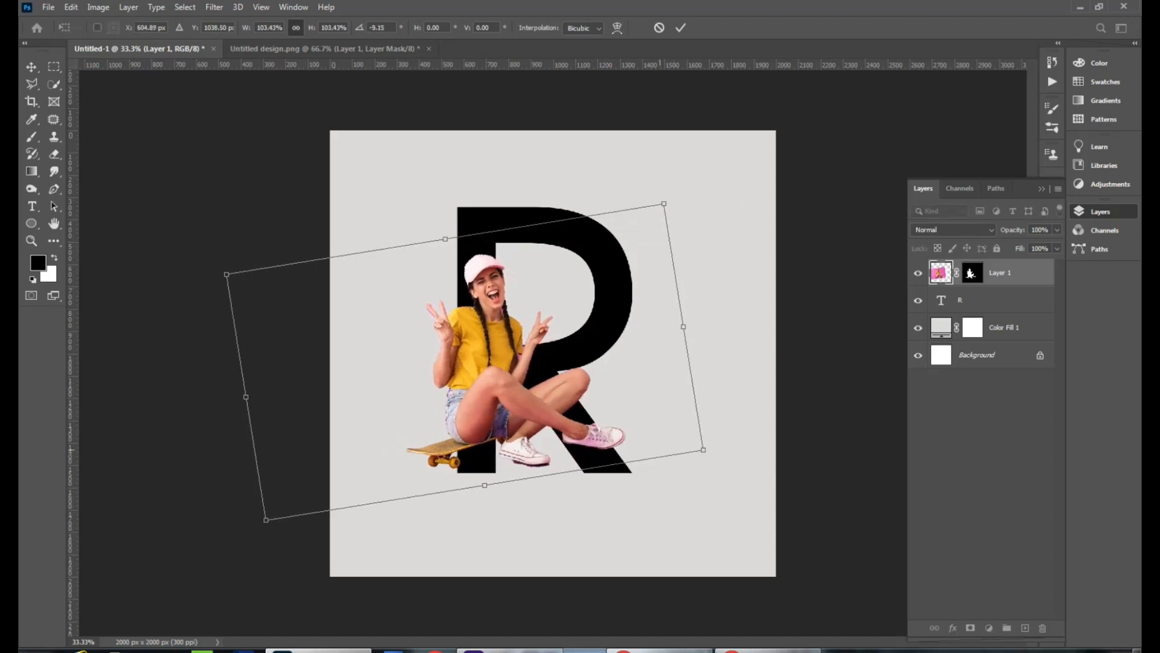
{"action": "left_click_drag", "start_coordinate": [606, 366], "coordinate": [600, 376]}
{"action": "key", "text": "Return"}
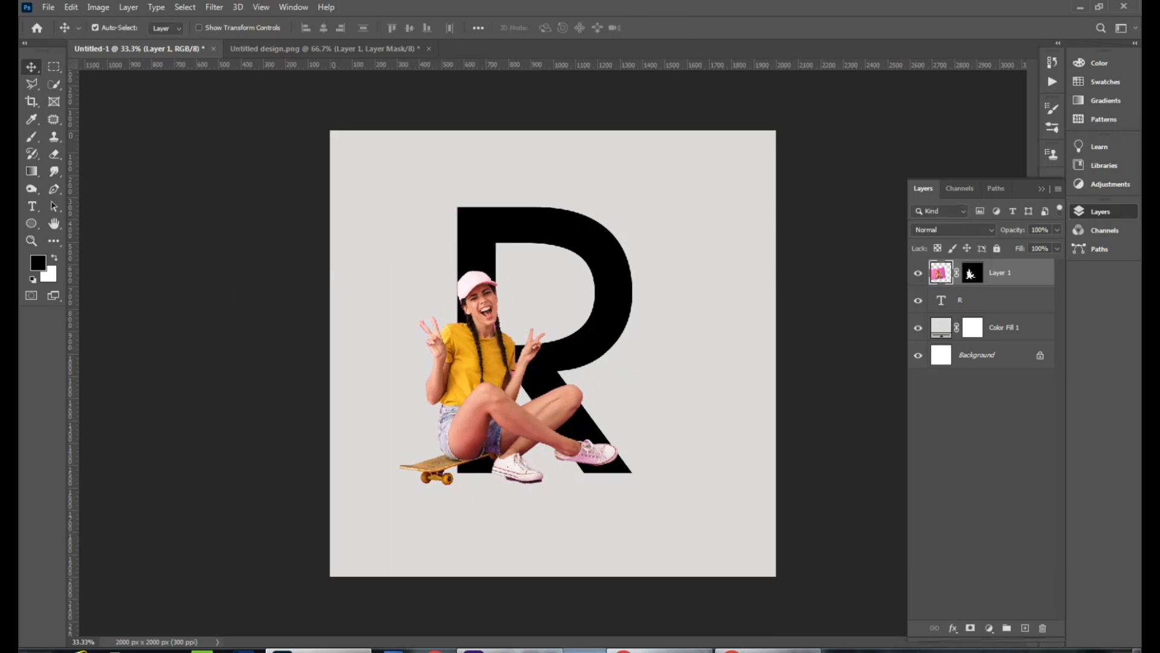
- Nudge the woman cutout about 28 px up and 10 px left so her feet line up with the base of the R
{"action": "key", "text": "shift+Up"}
{"action": "key", "text": "shift+Up"}
{"action": "key", "text": "shift+Up"}
{"action": "key", "text": "shift+Up"}
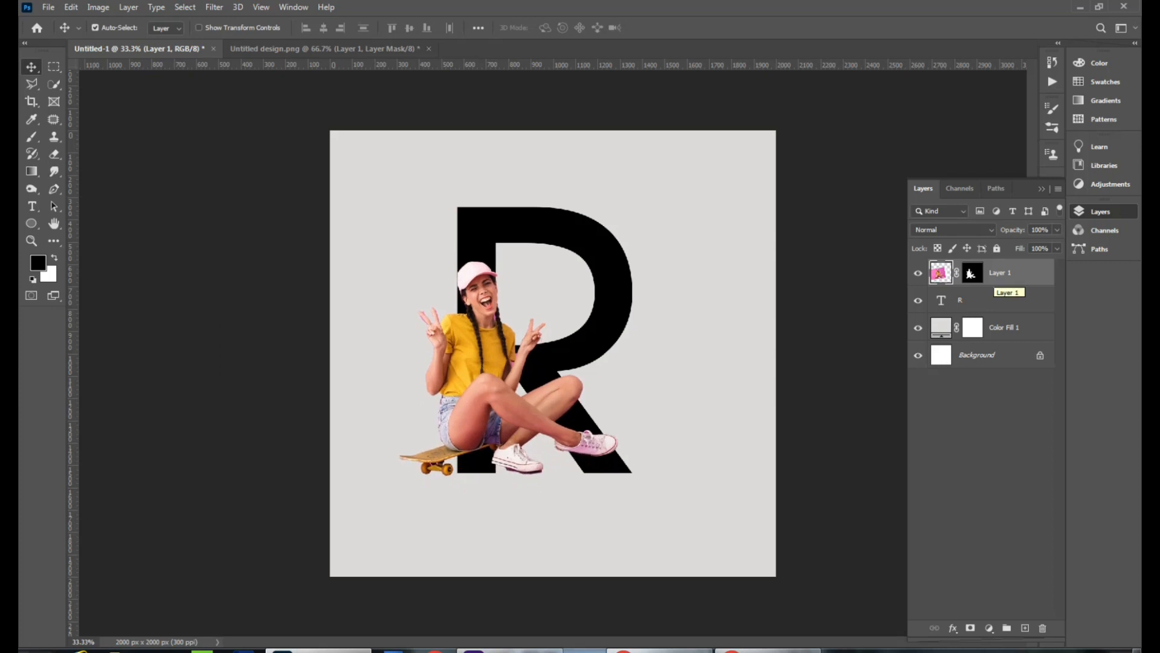
{"action": "key", "text": "shift+Left"}
{"action": "key", "text": "Down"}
{"action": "key", "text": "Down"}
{"action": "key", "text": "Down"}
{"action": "key", "text": "Down"}
{"action": "key", "text": "Down"}
{"action": "key", "text": "Down"}
{"action": "key", "text": "Down"}
{"action": "key", "text": "Down"}
{"action": "key", "text": "Down"}
{"action": "key", "text": "Down"}
{"action": "key", "text": "Down"}
{"action": "key", "text": "Down"}
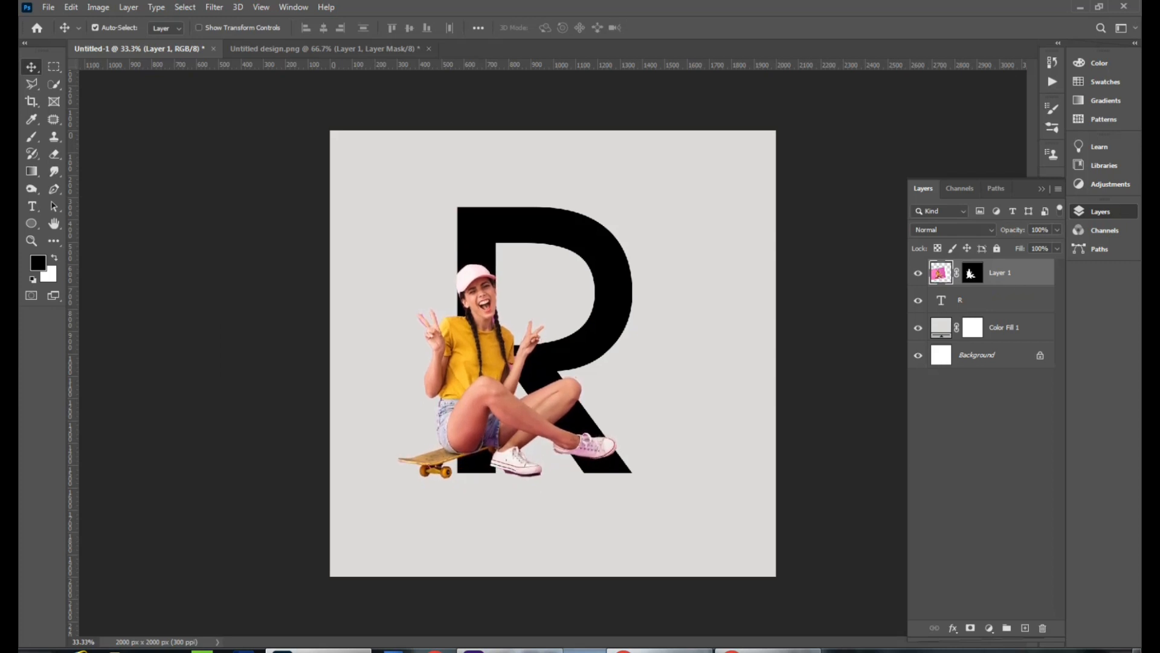
- Convert the woman's layer to a smart object and clip it to the R text layer with a clipping mask
{"action": "right_click", "coordinate": [1002, 272]}
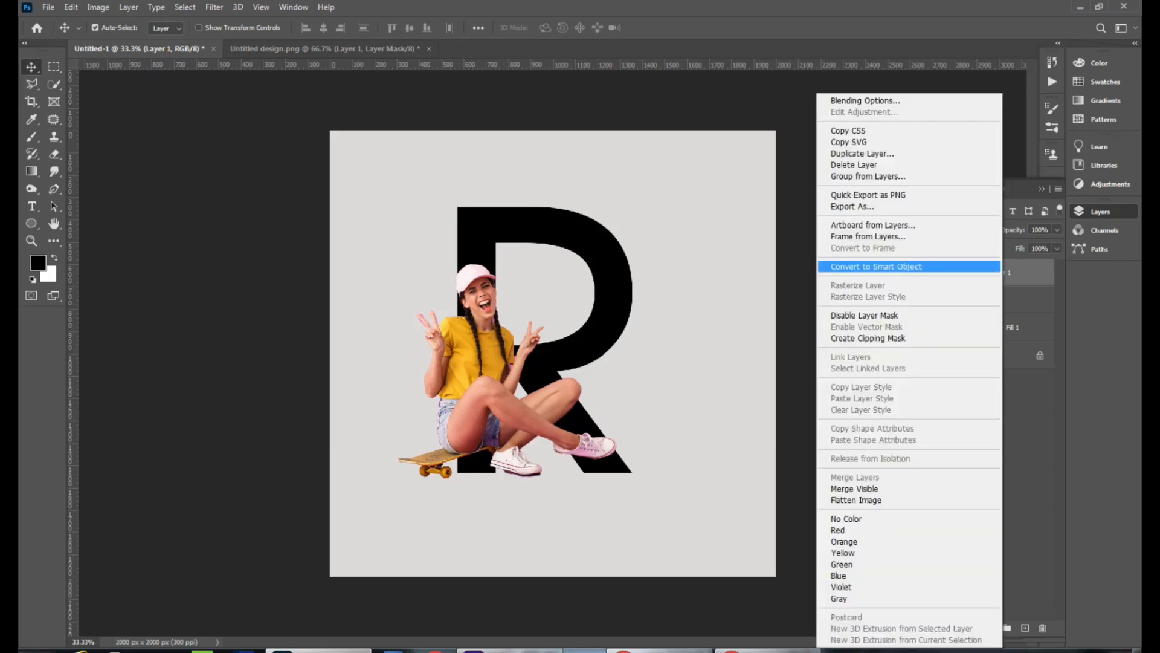
{"action": "left_click", "coordinate": [918, 266]}
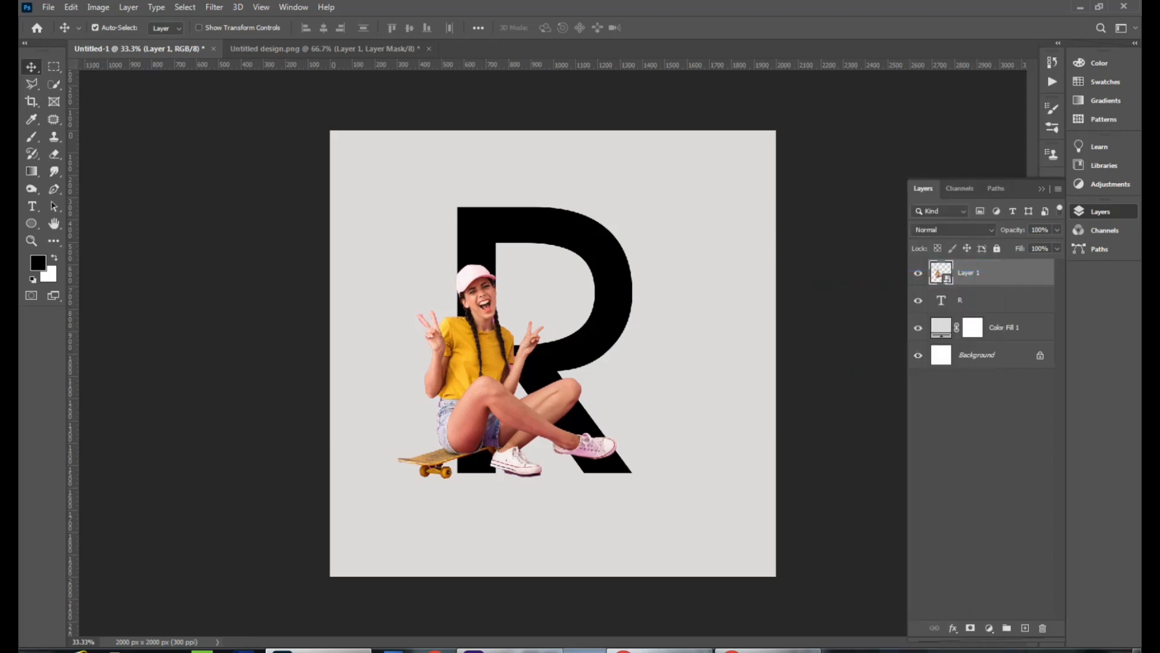
{"action": "right_click", "coordinate": [939, 306]}
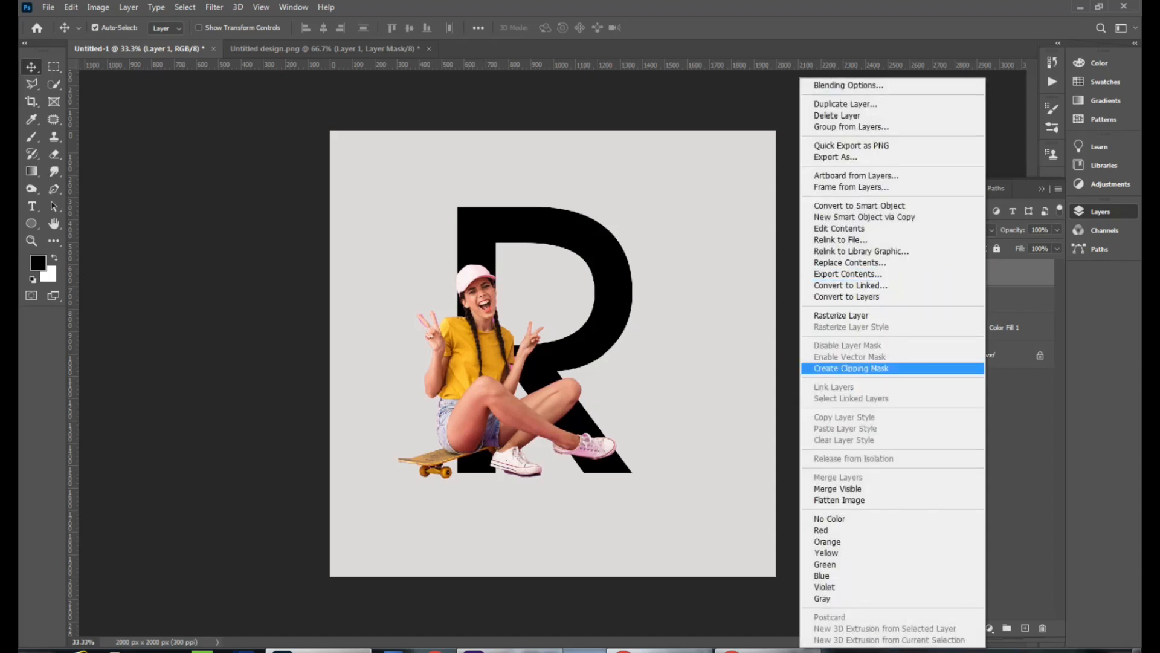
{"action": "left_click", "coordinate": [851, 368]}
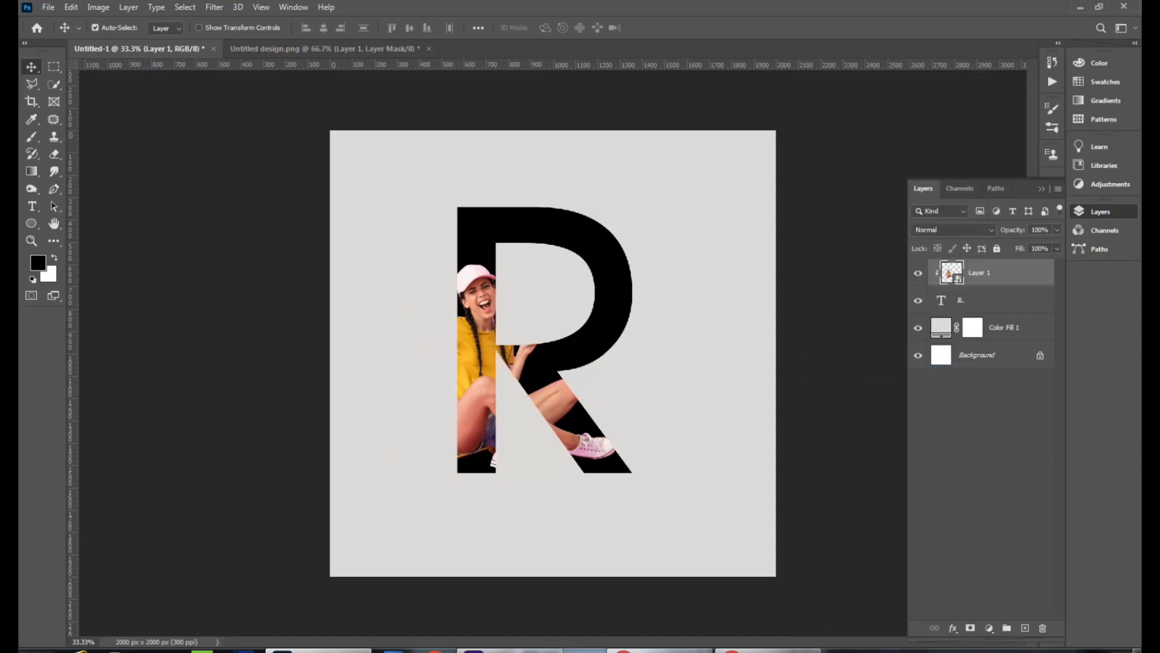
- Duplicate the clipped woman layer and add a layer mask to the copy
{"action": "key", "text": "ctrl"}
{"action": "key", "text": "ctrl+j"}
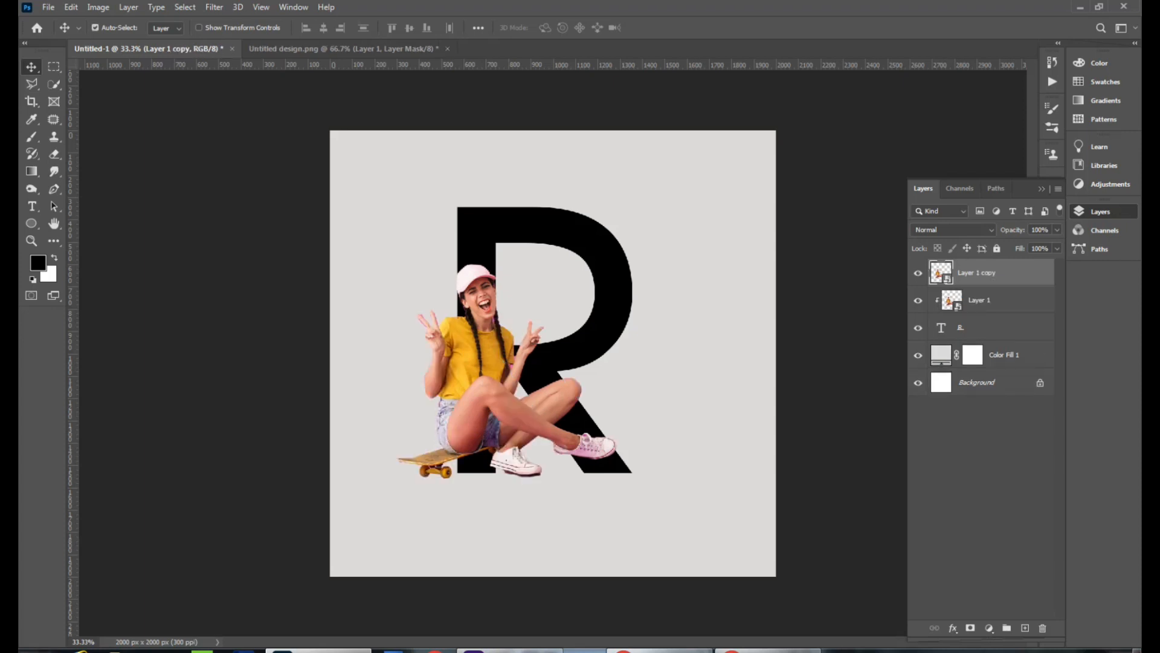
{"action": "left_click", "coordinate": [970, 628]}
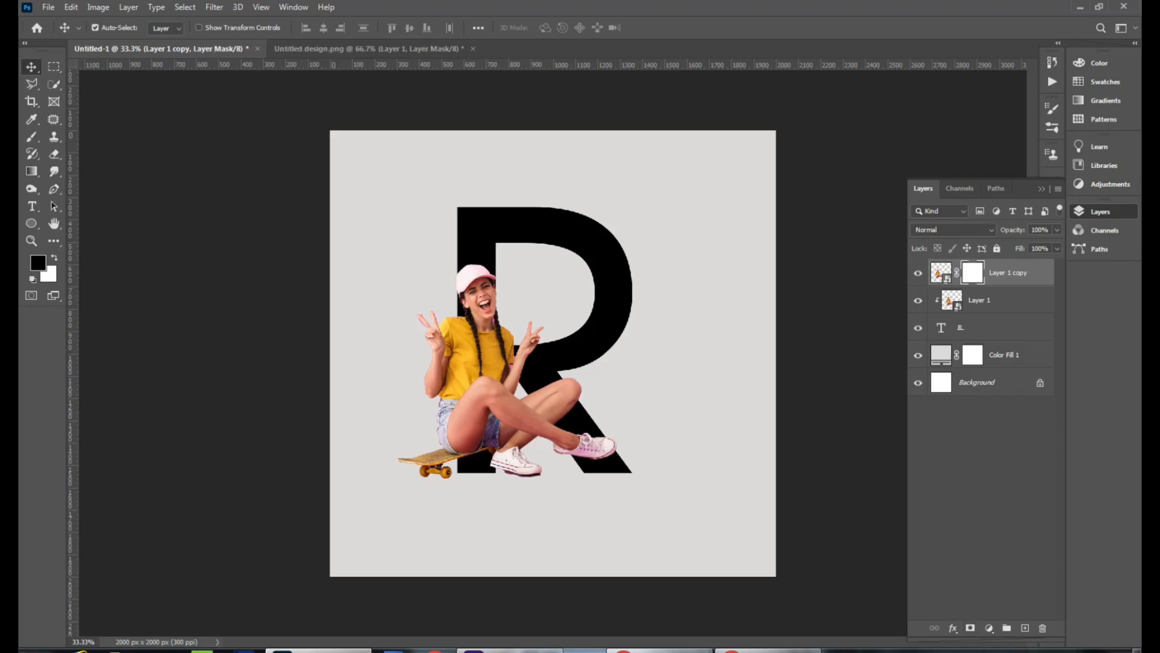
{"action": "key", "text": "ctrl"}
{"action": "left_click", "coordinate": [941, 328], "text": "ctrl"}
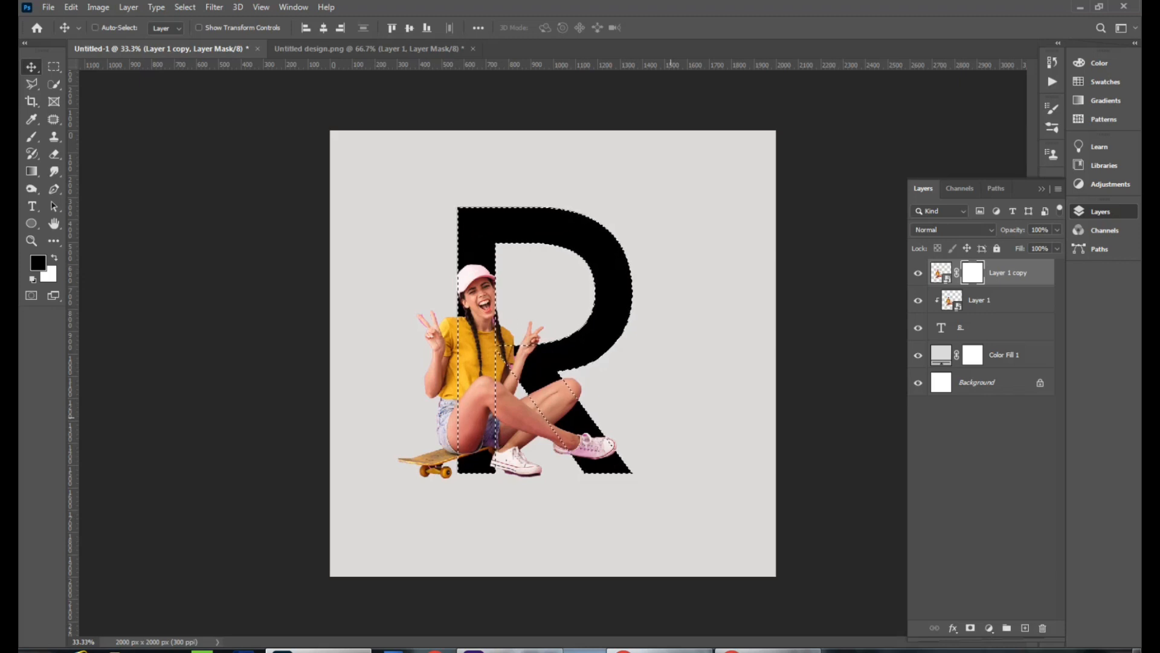
{"action": "key", "text": "ctrl+shift+i"}
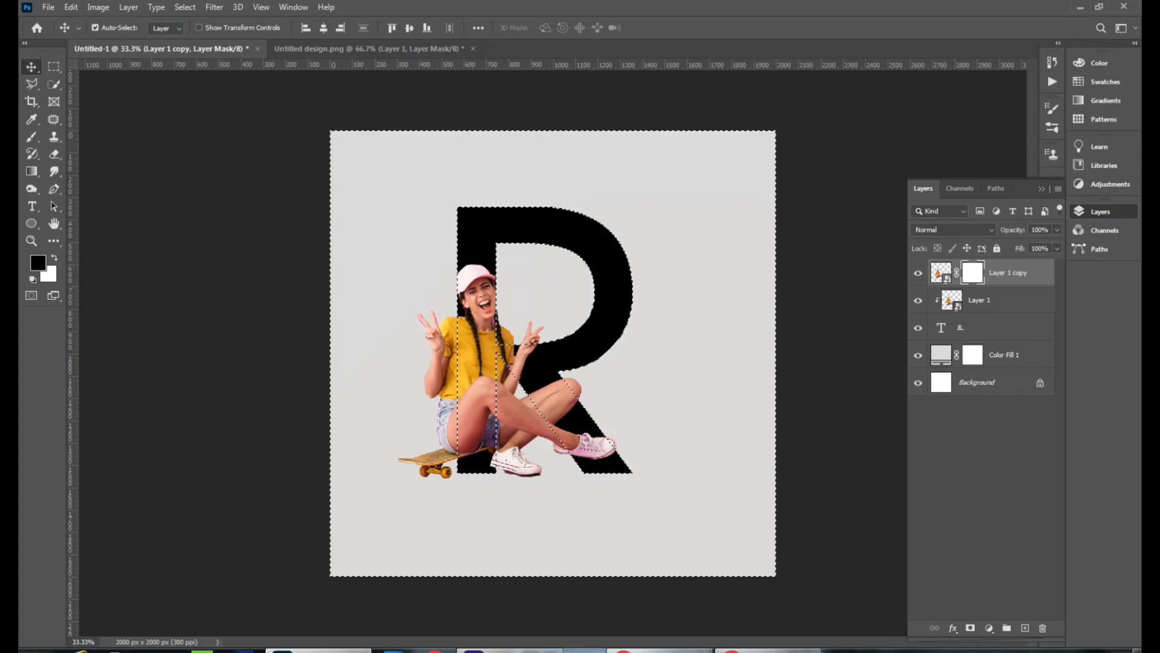
{"action": "key", "text": "ctrl+d"}
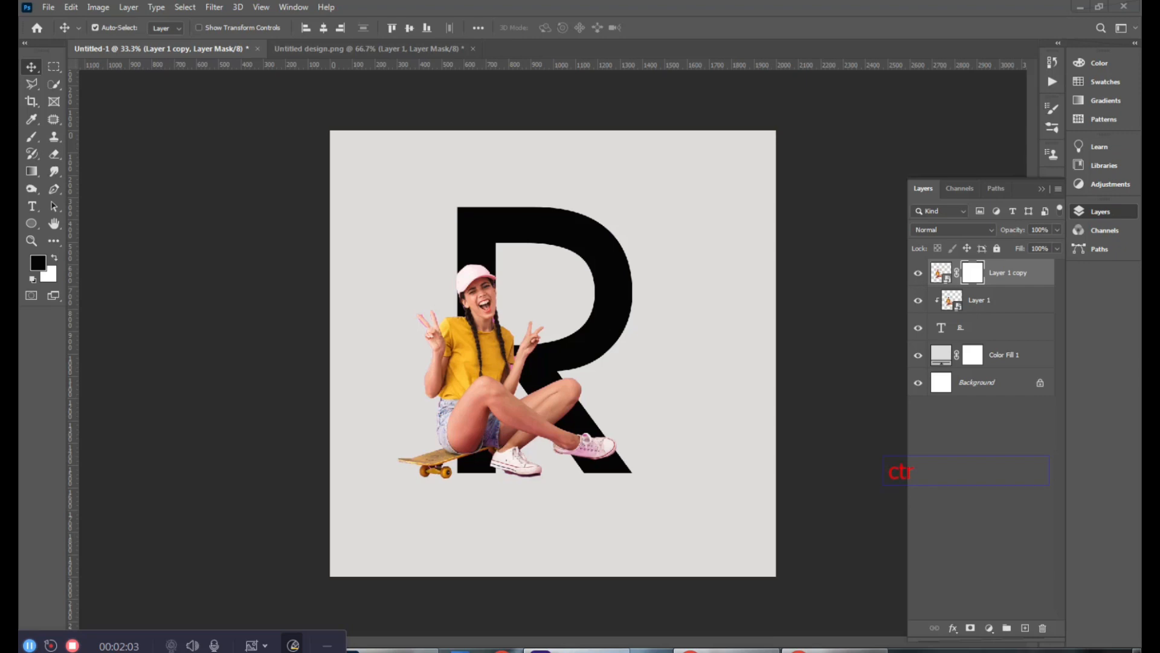
{"action": "type", "text": "l+shift+I for inverse"}
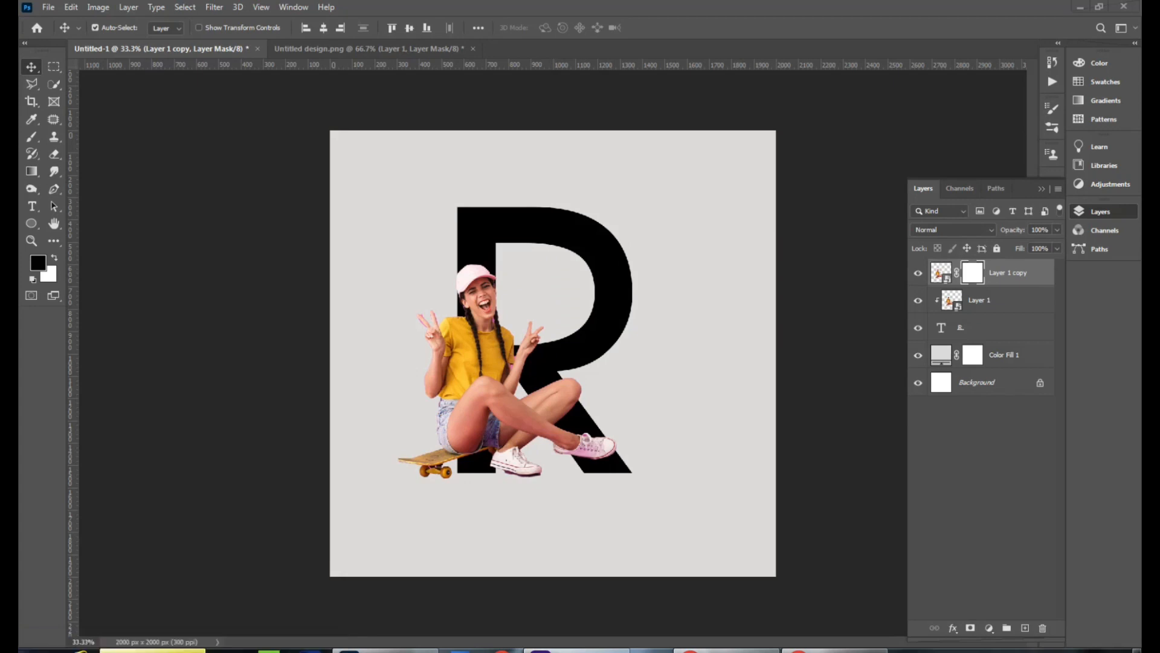
- Load the R as a selection, invert it, and brush black on the copy's mask over the skateboard and lower body outside the letter
{"action": "left_click", "coordinate": [941, 328], "text": "ctrl"}
{"action": "key", "text": "ctrl+shift+i"}
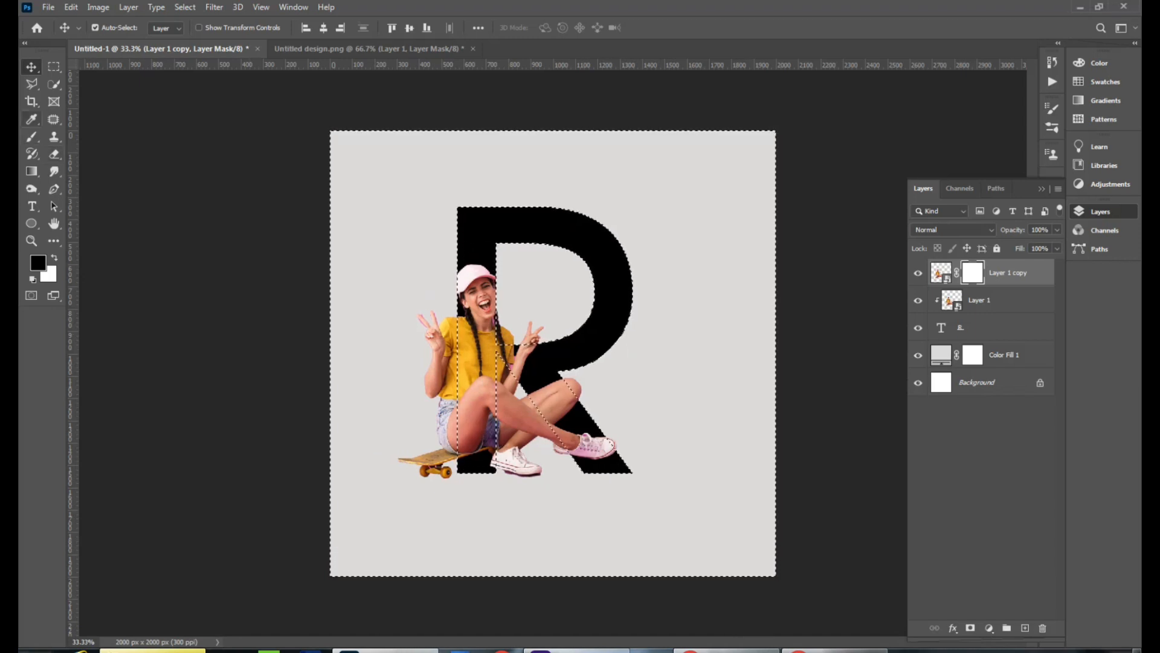
{"action": "key", "text": "b"}
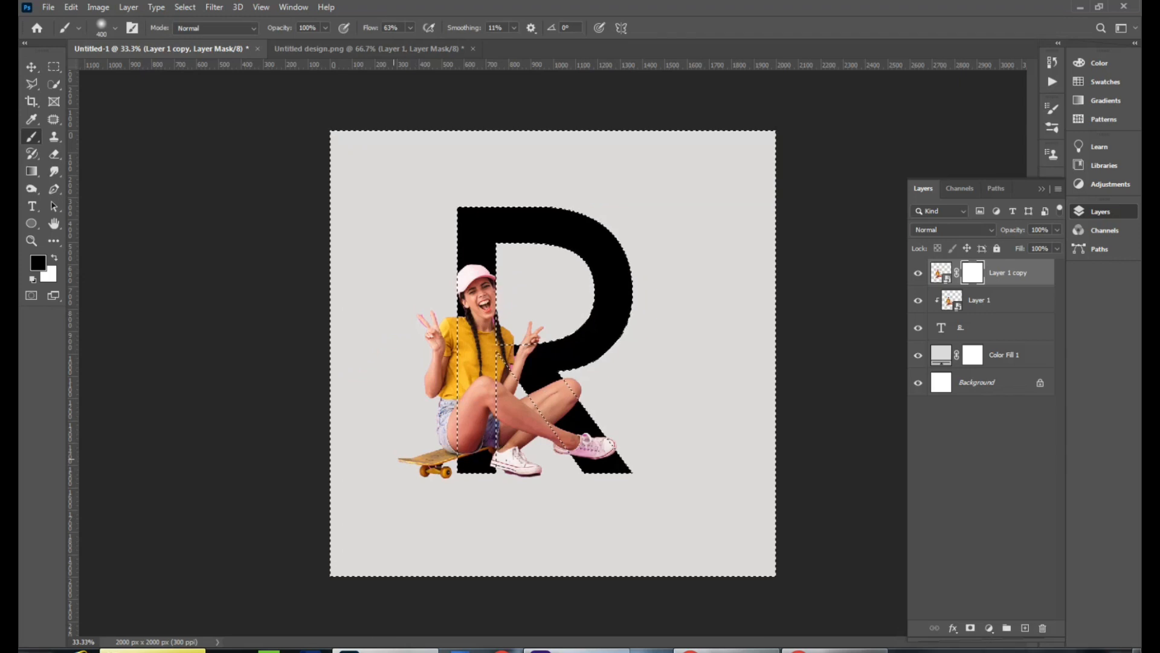
{"action": "mouse_move", "coordinate": [394, 464]}
{"action": "left_mouse_down"}
{"action": "mouse_move", "coordinate": [431, 477]}
{"action": "mouse_move", "coordinate": [496, 454]}
{"action": "mouse_move", "coordinate": [399, 445]}
{"action": "mouse_move", "coordinate": [494, 472]}
{"action": "mouse_move", "coordinate": [423, 454]}
{"action": "mouse_move", "coordinate": [449, 423]}
{"action": "mouse_move", "coordinate": [438, 393]}
{"action": "left_mouse_up"}
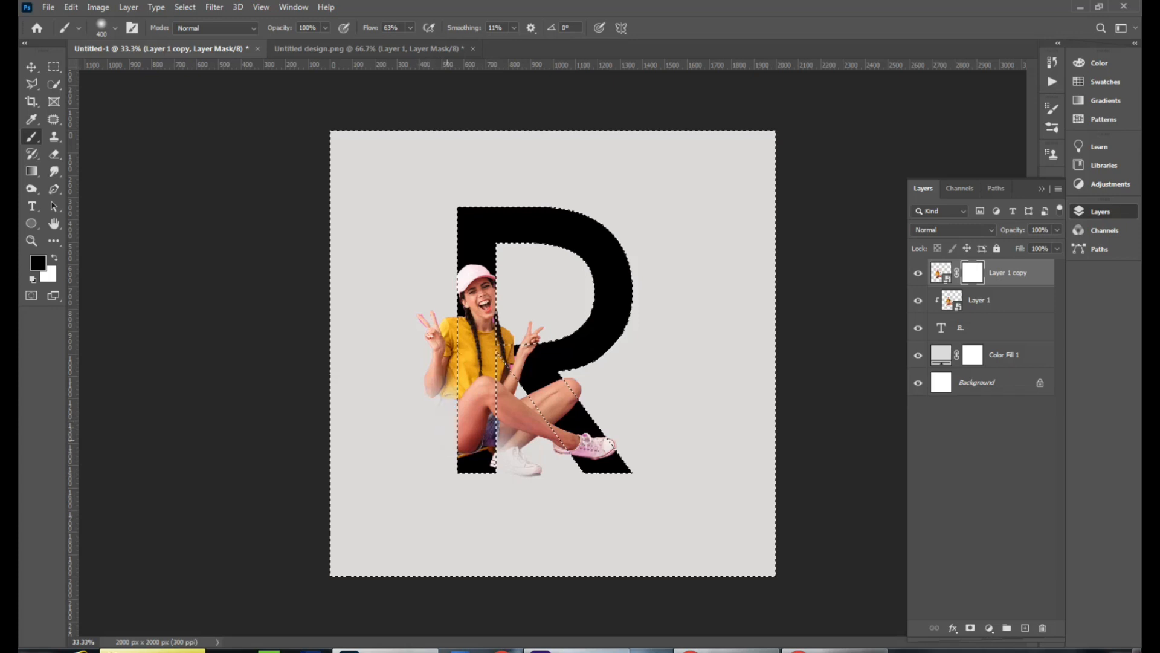
{"action": "mouse_move", "coordinate": [437, 393]}
{"action": "left_mouse_down"}
{"action": "mouse_move", "coordinate": [543, 435]}
{"action": "mouse_move", "coordinate": [514, 437]}
{"action": "mouse_move", "coordinate": [544, 417]}
{"action": "mouse_move", "coordinate": [515, 396]}
{"action": "mouse_move", "coordinate": [520, 414]}
{"action": "mouse_move", "coordinate": [517, 375]}
{"action": "left_mouse_up"}
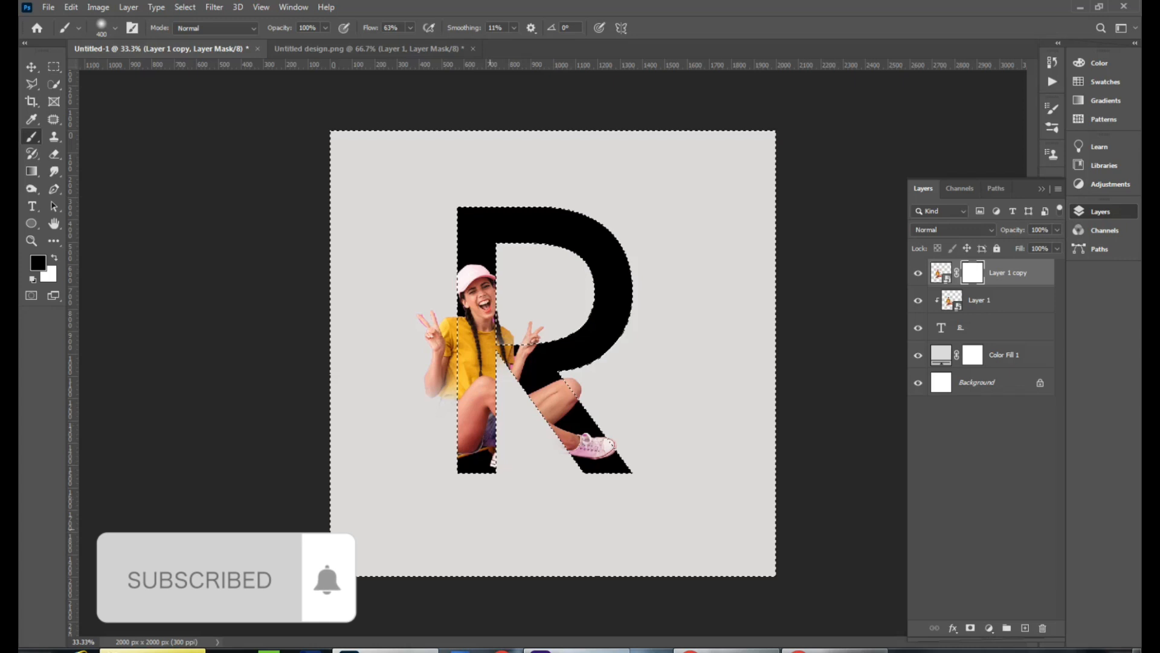
- Brush black on the copy's mask over the raised knee beside the R's leg and the arm outside its stem, and deselect
{"action": "left_click_drag", "start_coordinate": [632, 436], "coordinate": [592, 428]}
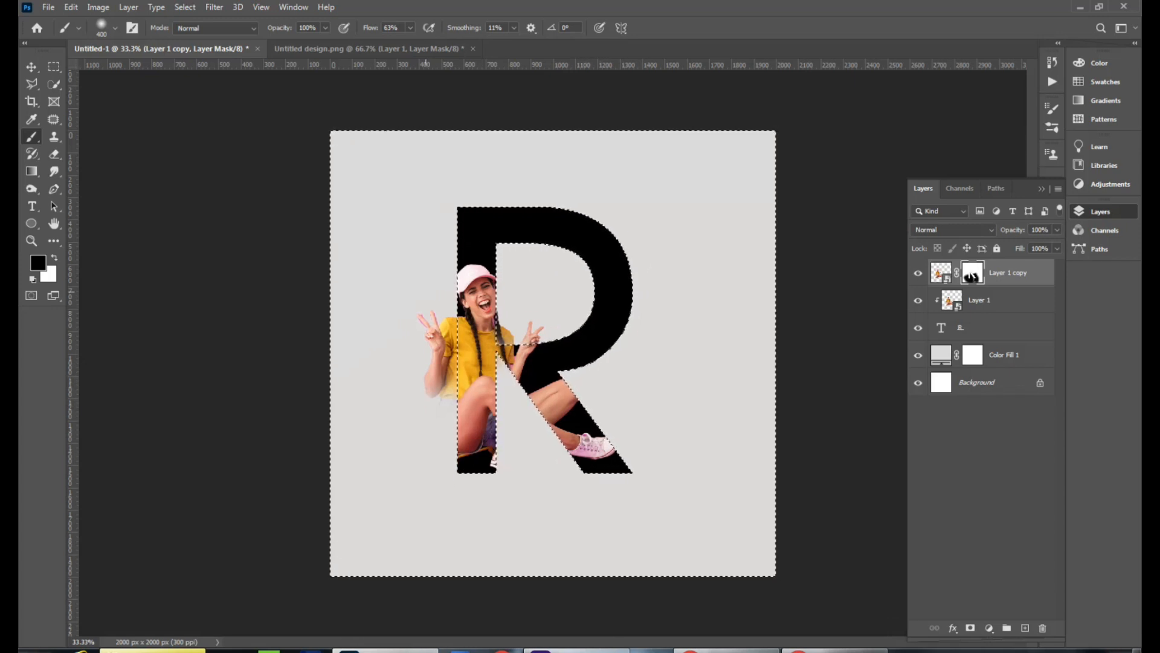
{"action": "left_click_drag", "start_coordinate": [426, 329], "coordinate": [432, 389]}
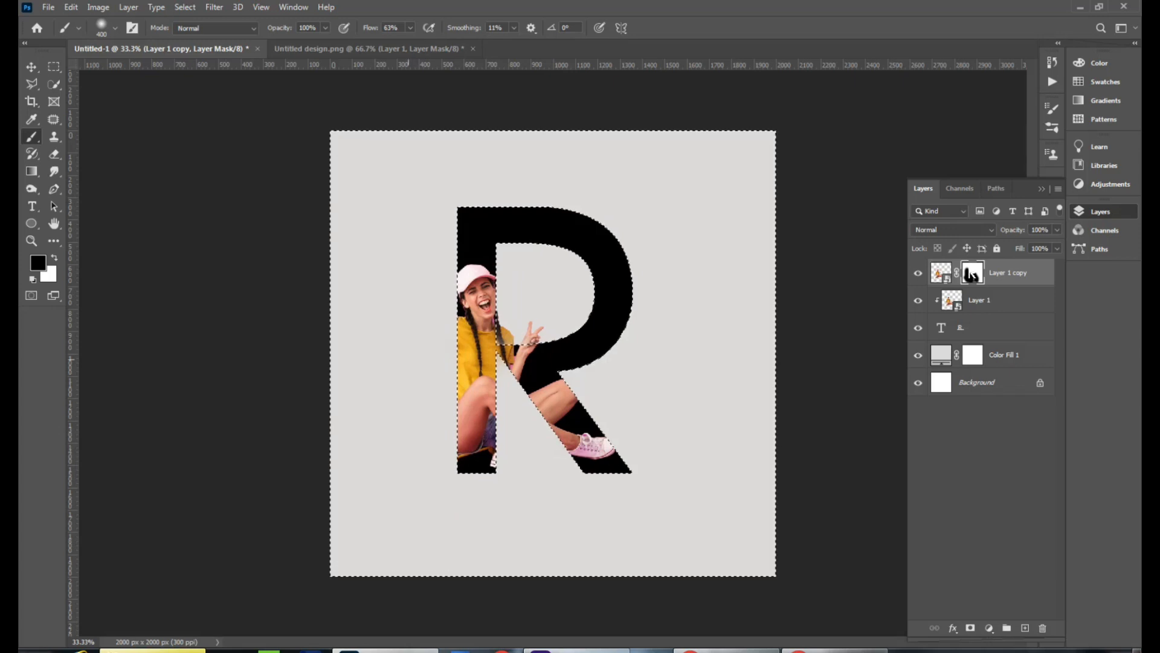
{"action": "key", "text": "ctrl+d"}
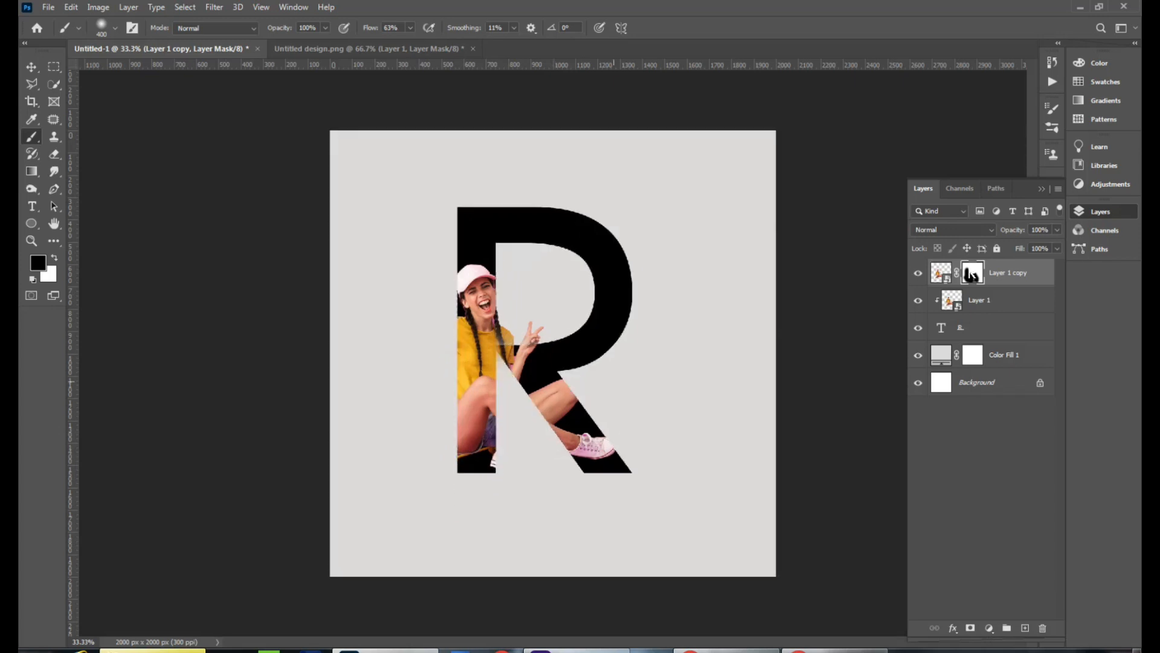
- Change the R text color to pale pink #fcdee3 and commit the text edit
{"action": "key", "text": "v"}
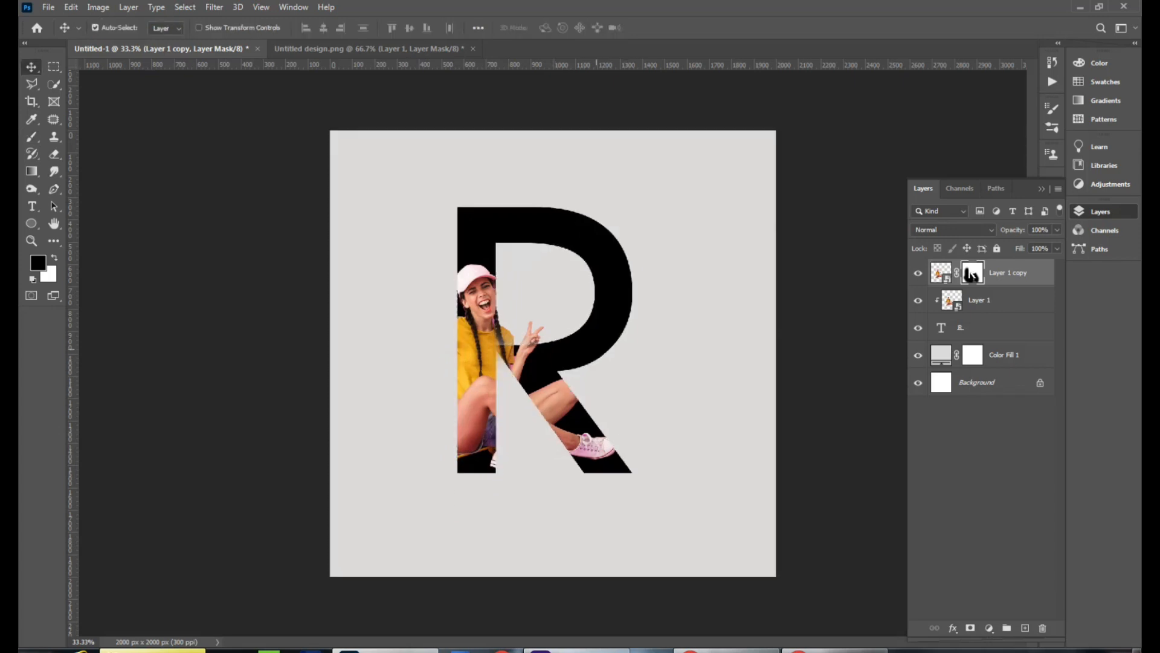
{"action": "double_click", "coordinate": [940, 327]}
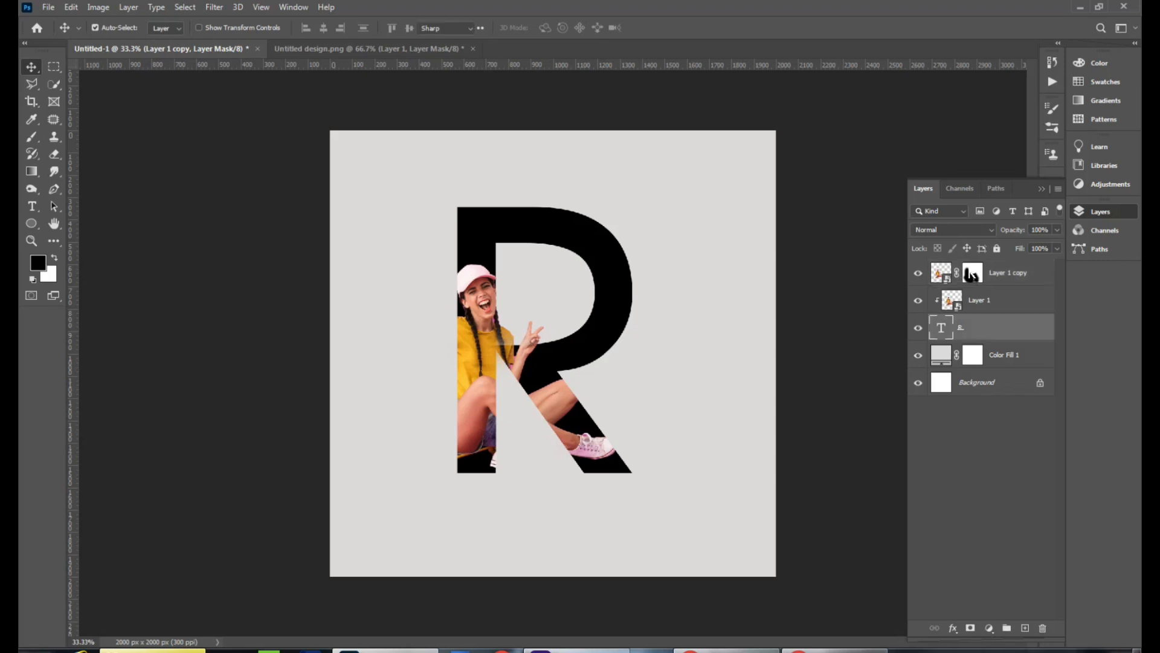
{"action": "left_click", "coordinate": [553, 28]}
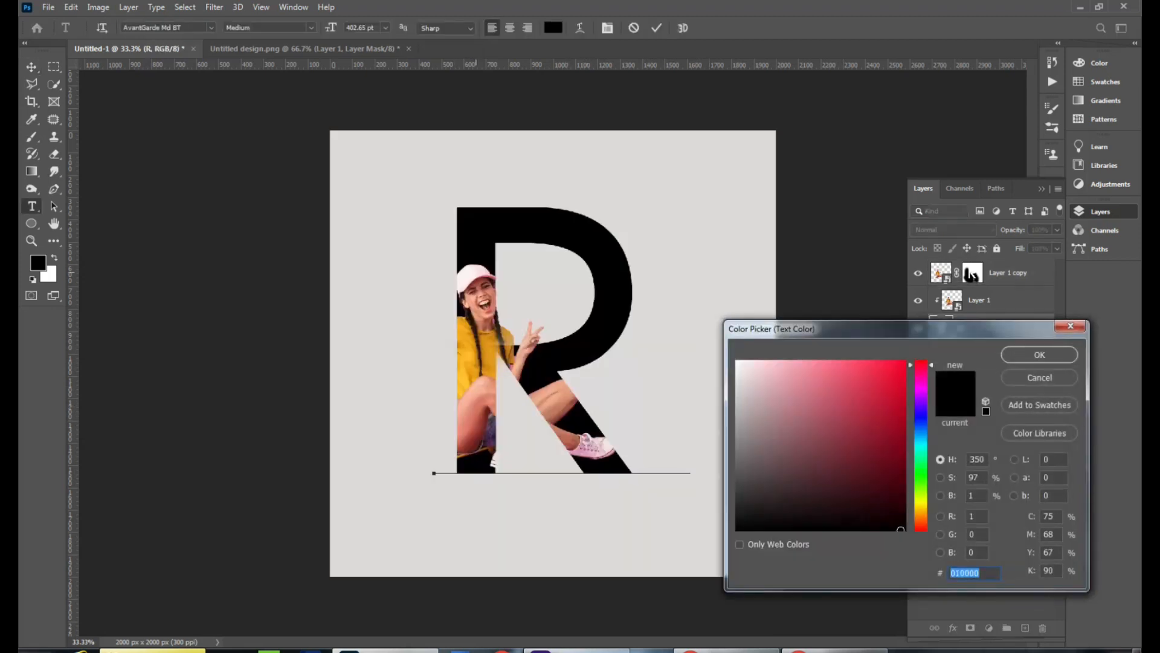
{"action": "left_click", "coordinate": [756, 362]}
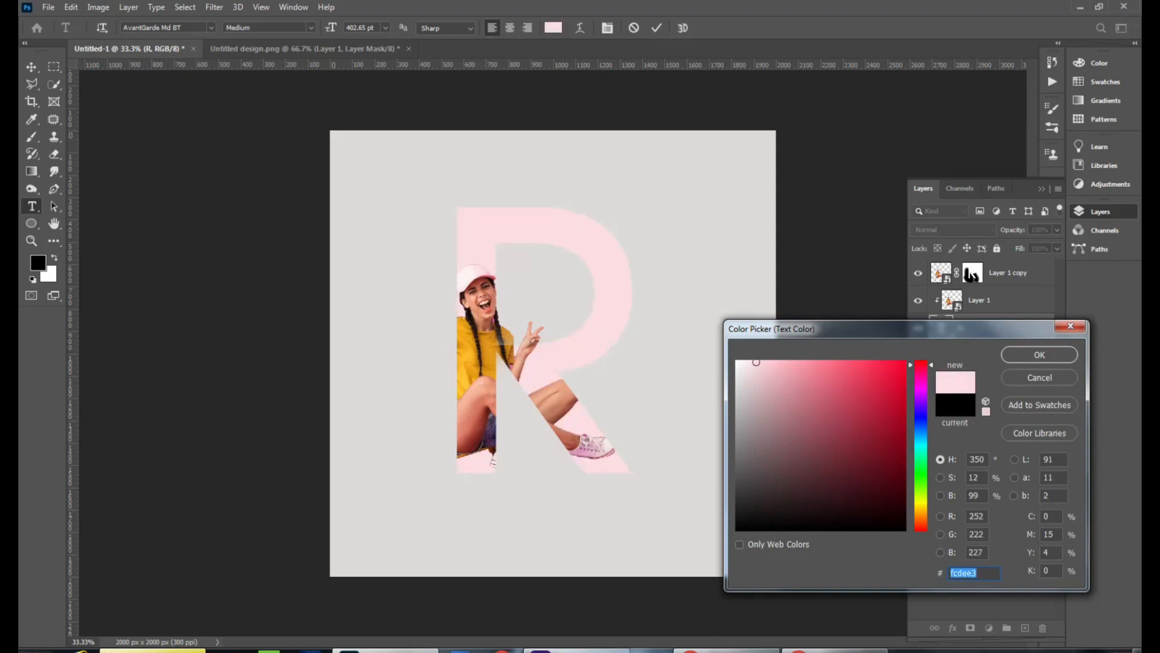
{"action": "key", "text": "Return"}
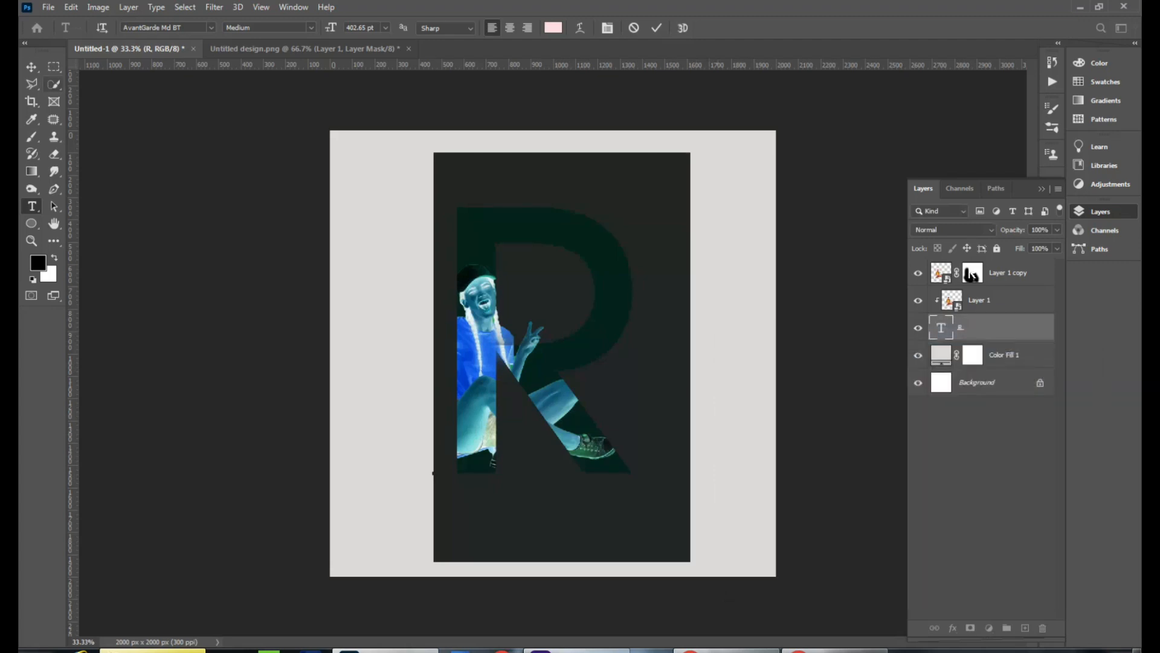
{"action": "left_click", "coordinate": [31, 67]}
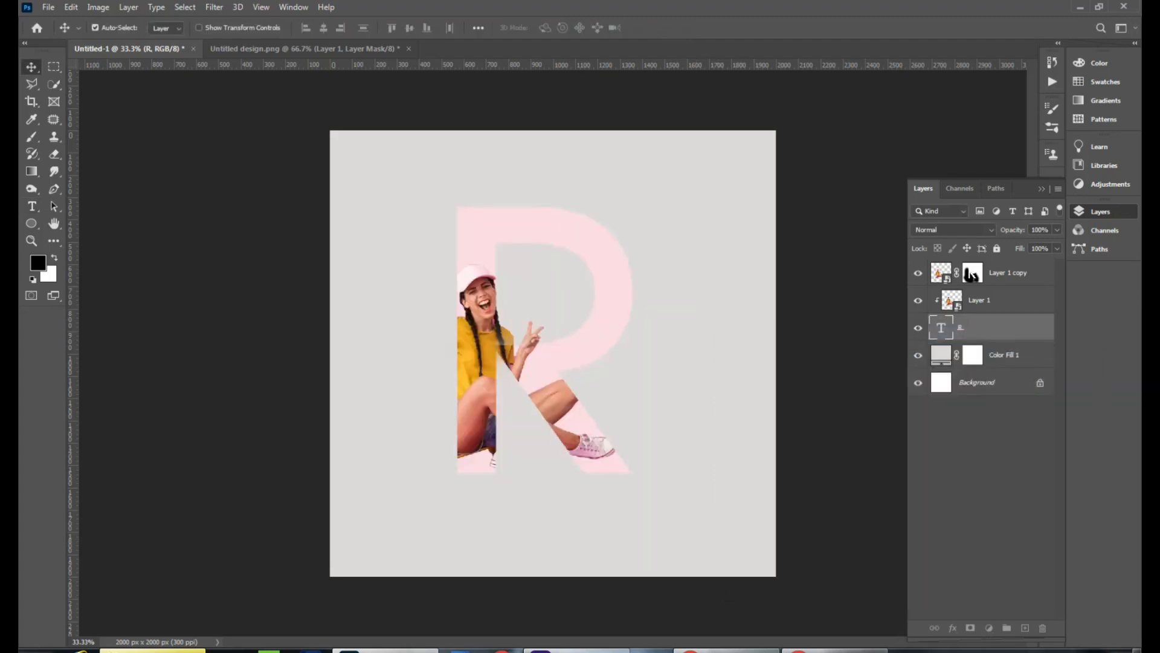
- Open the R text layer's blending options and enable a light stroke and an inner shadow
{"action": "right_click", "coordinate": [982, 320]}
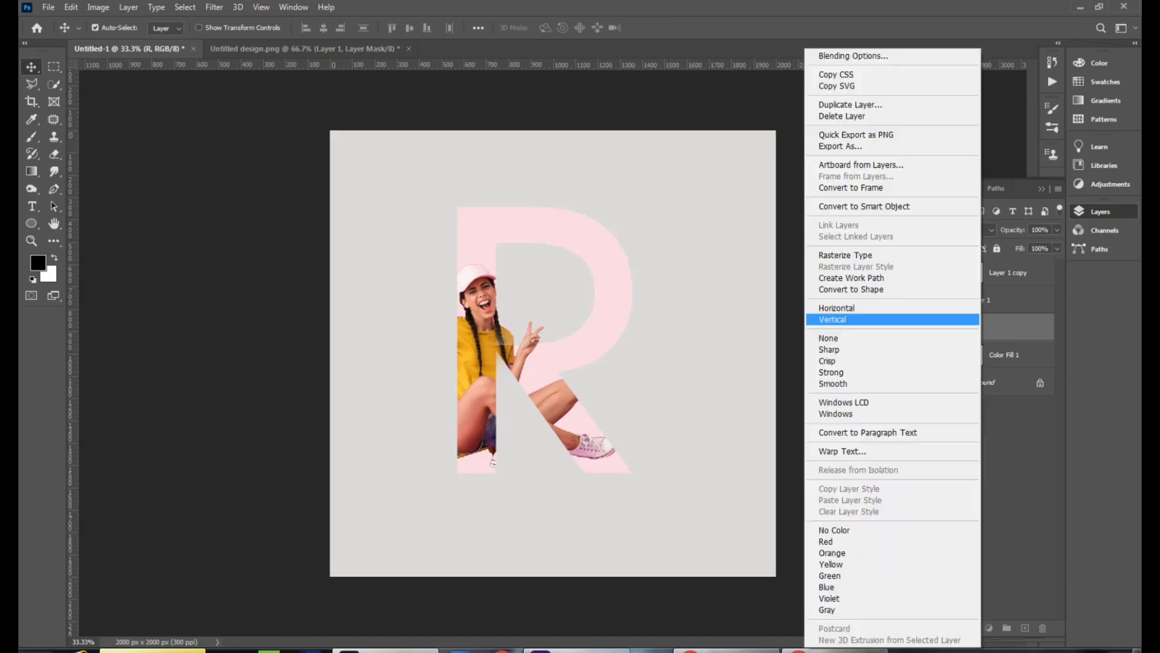
{"action": "left_click", "coordinate": [942, 56]}
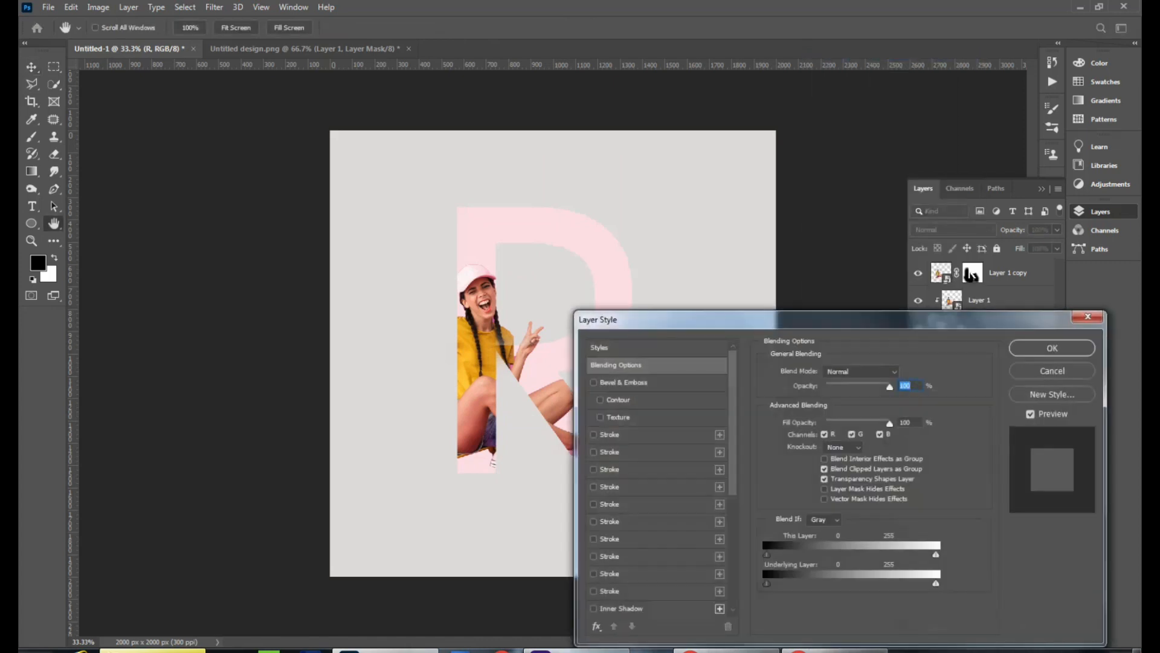
{"action": "scroll", "coordinate": [659, 478], "scroll_direction": "down", "scroll_amount": 5}
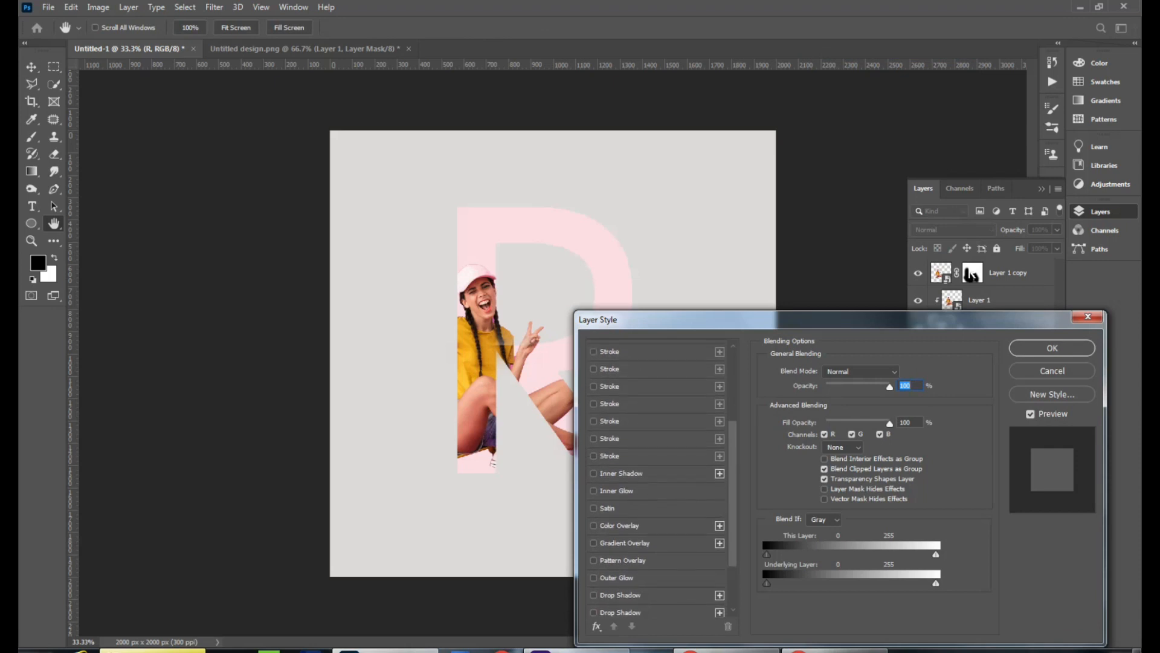
{"action": "left_click", "coordinate": [594, 456]}
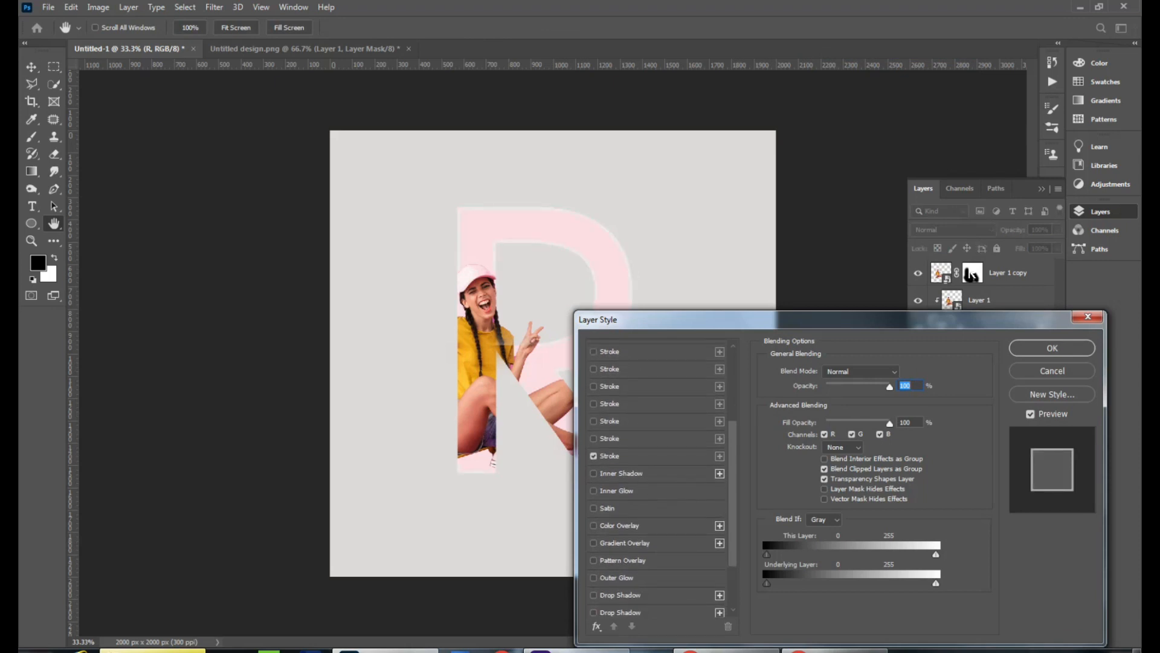
{"action": "scroll", "coordinate": [658, 477], "scroll_direction": "down", "scroll_amount": 1}
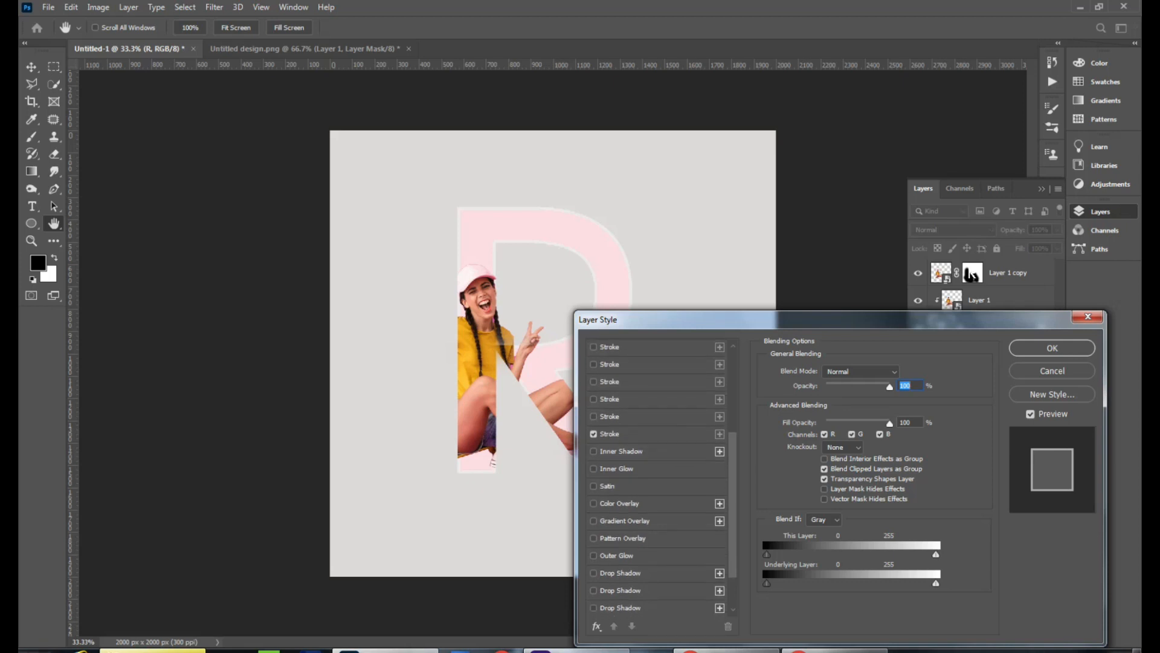
{"action": "left_click", "coordinate": [594, 450]}
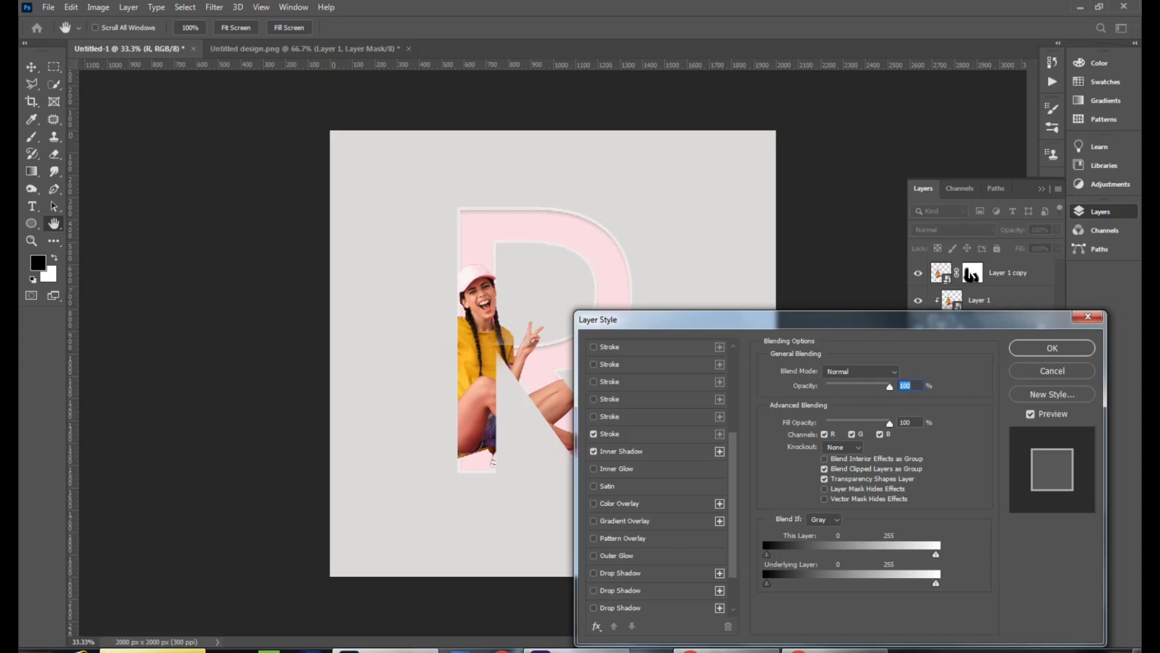
{"action": "left_click_drag", "start_coordinate": [890, 424], "coordinate": [889, 424]}
- Add a second inner shadow to the R with distance 27 px, choke 28% and size 62 px
{"action": "left_click", "coordinate": [719, 452]}
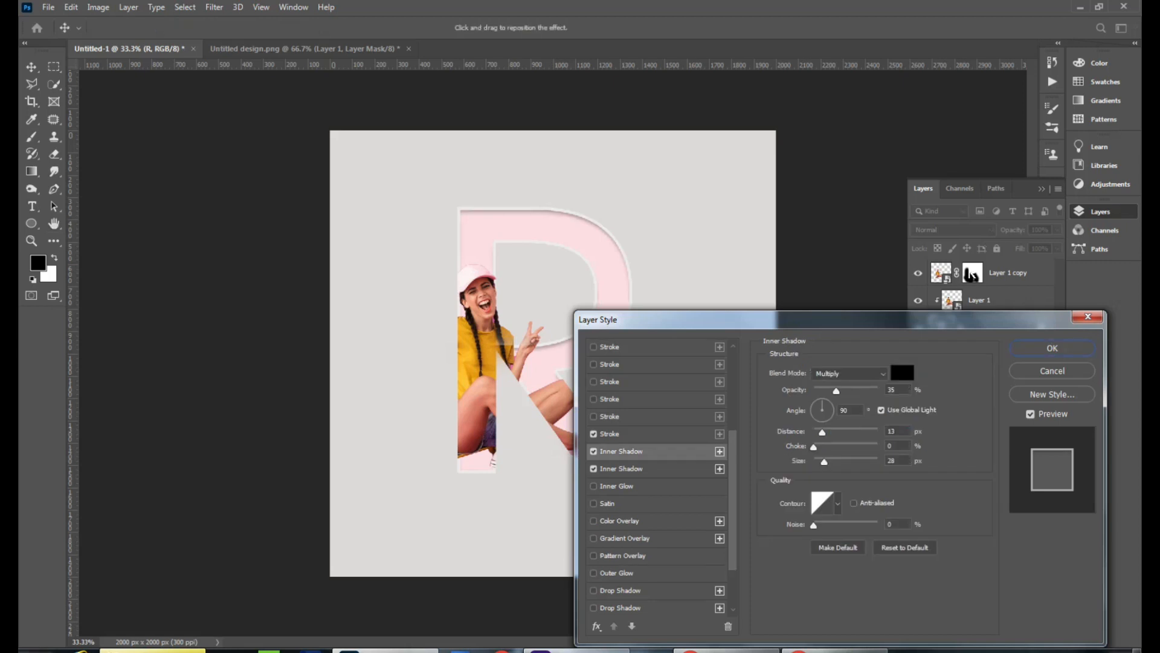
{"action": "left_click_drag", "start_coordinate": [821, 432], "coordinate": [833, 462]}
{"action": "key", "text": "Tab"}
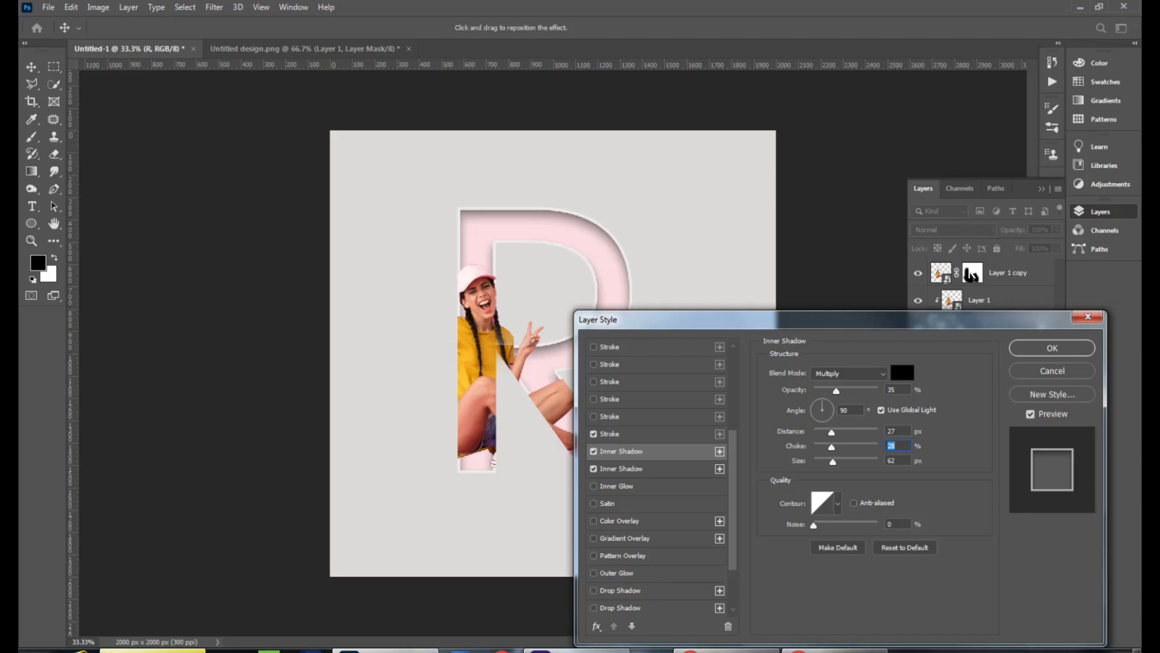
{"action": "key", "text": "Tab"}
- Add a Multiply drop shadow to the R at 30% opacity, 88 px distance and 22% spread, and apply the layer style
{"action": "scroll", "coordinate": [657, 477], "scroll_direction": "down", "scroll_amount": 3}
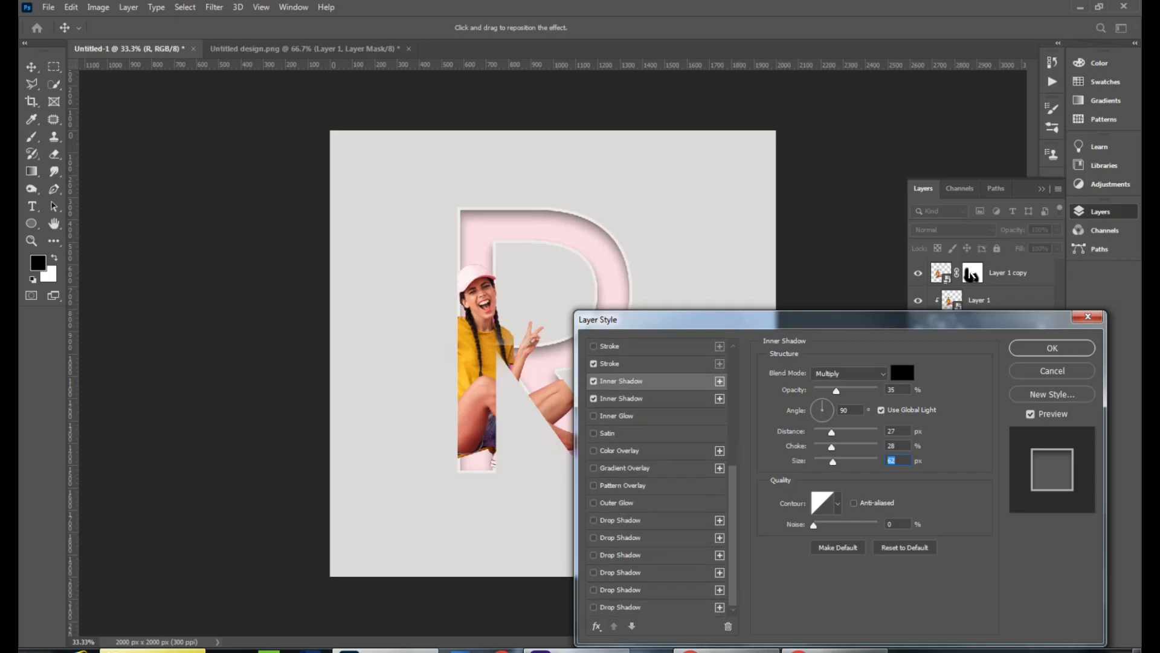
{"action": "left_click", "coordinate": [621, 590]}
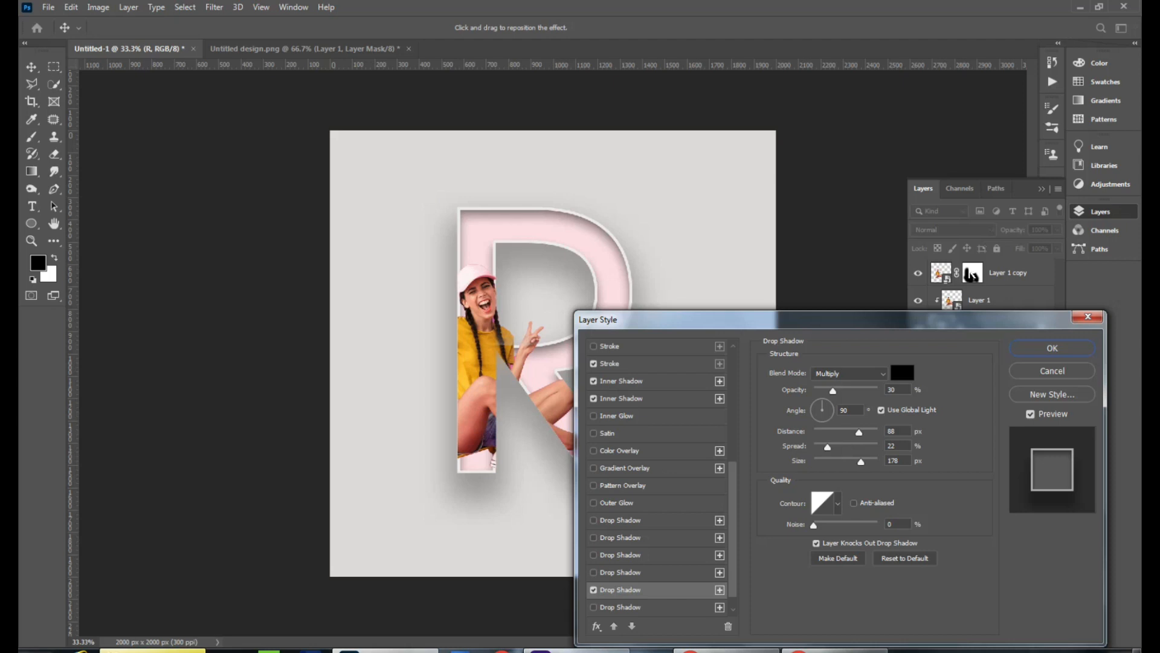
{"action": "left_click_drag", "start_coordinate": [898, 431], "coordinate": [886, 431]}
{"action": "key", "text": "Tab"}
{"action": "key", "text": "Tab"}
{"action": "key", "text": "Return"}
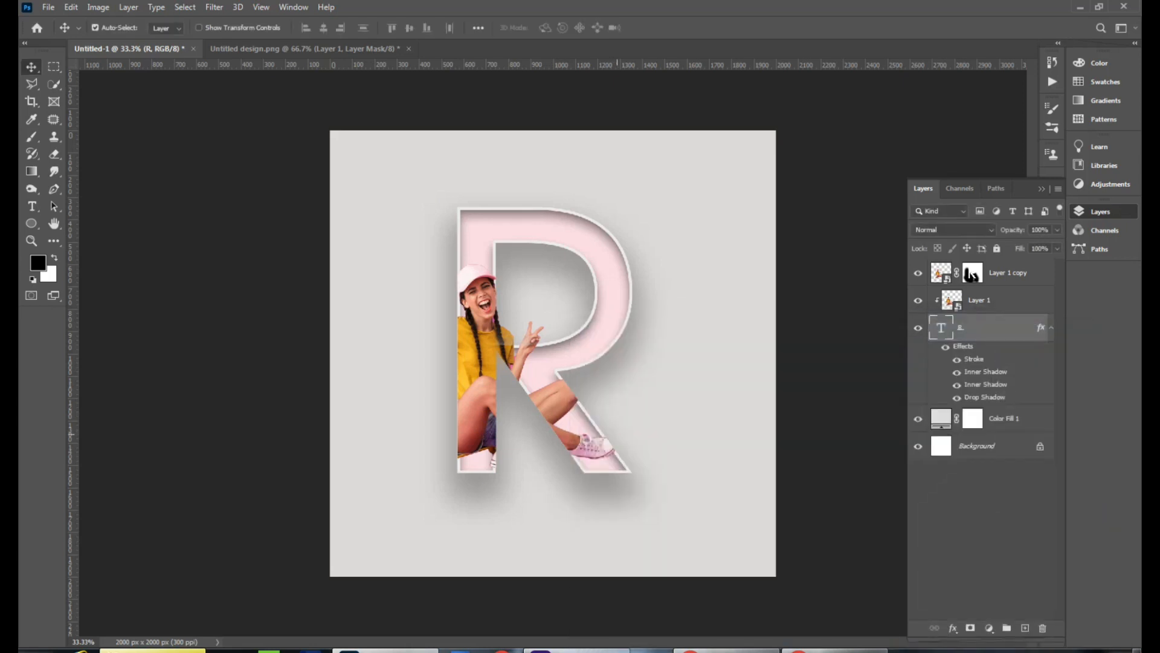
- Recolor the Color Fill 1 background to pale pink #fcdee3, sampled from the inside of the R
{"action": "left_click", "coordinate": [1005, 418]}
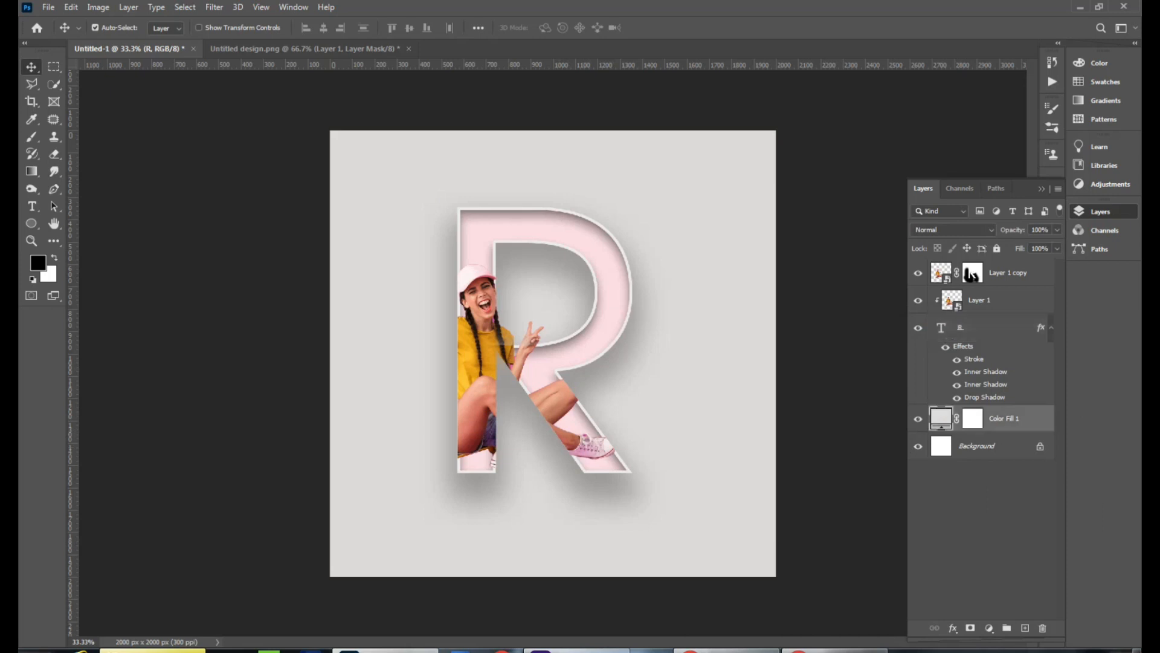
{"action": "double_click", "coordinate": [941, 418]}
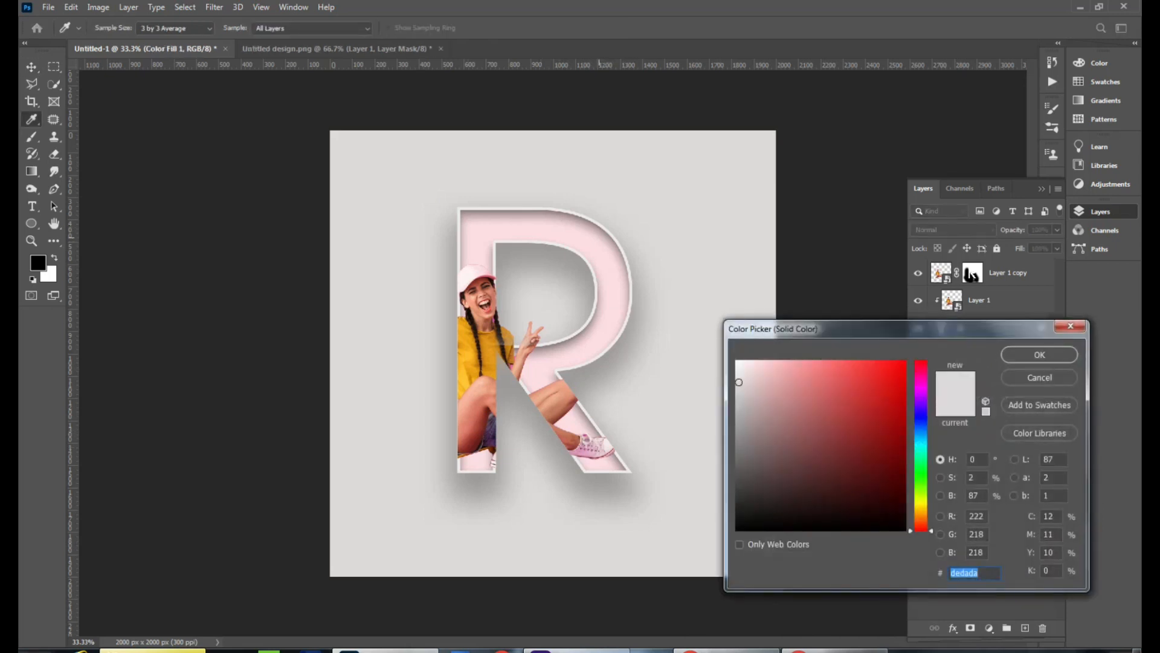
{"action": "left_click", "coordinate": [593, 244]}
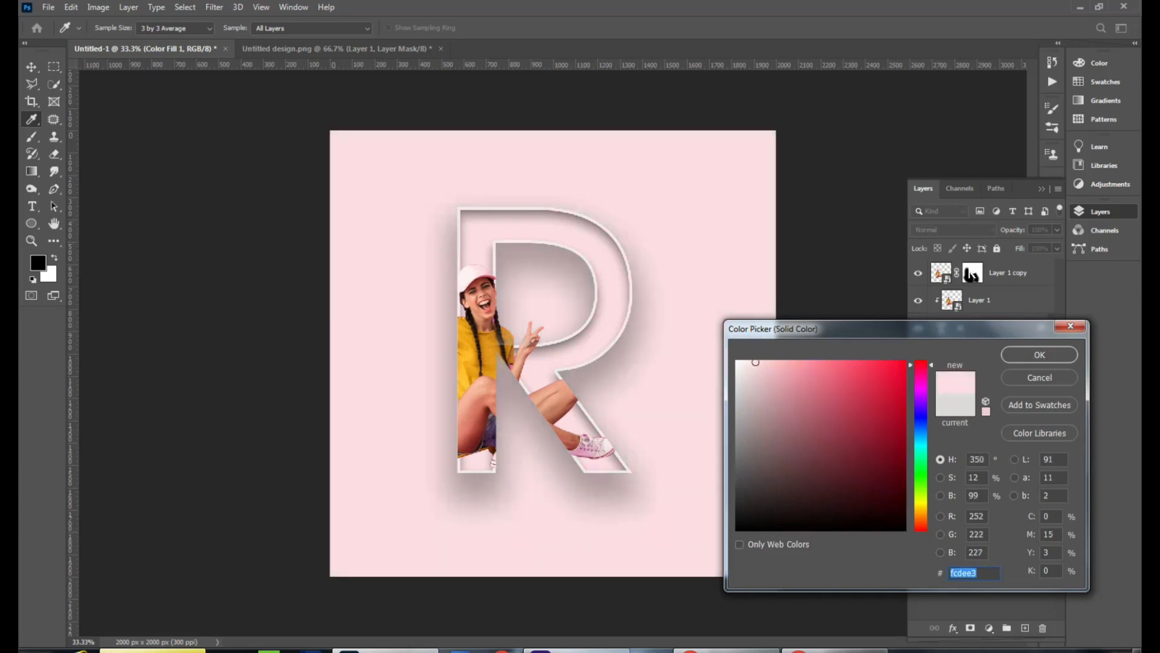
{"action": "key", "text": "Return"}
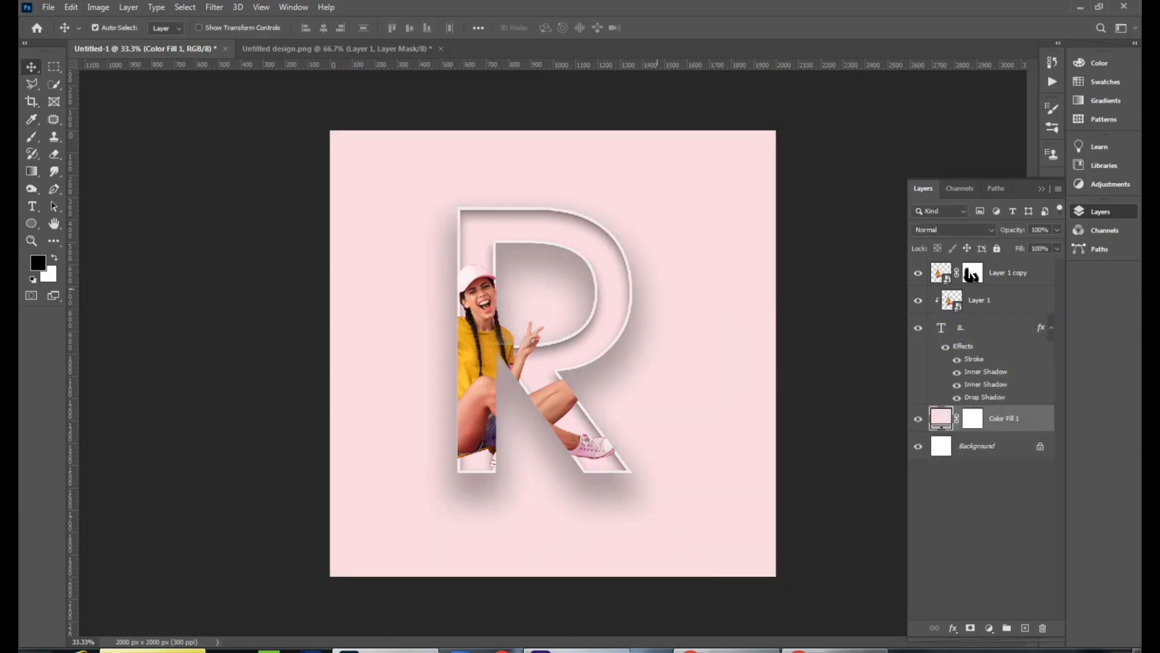